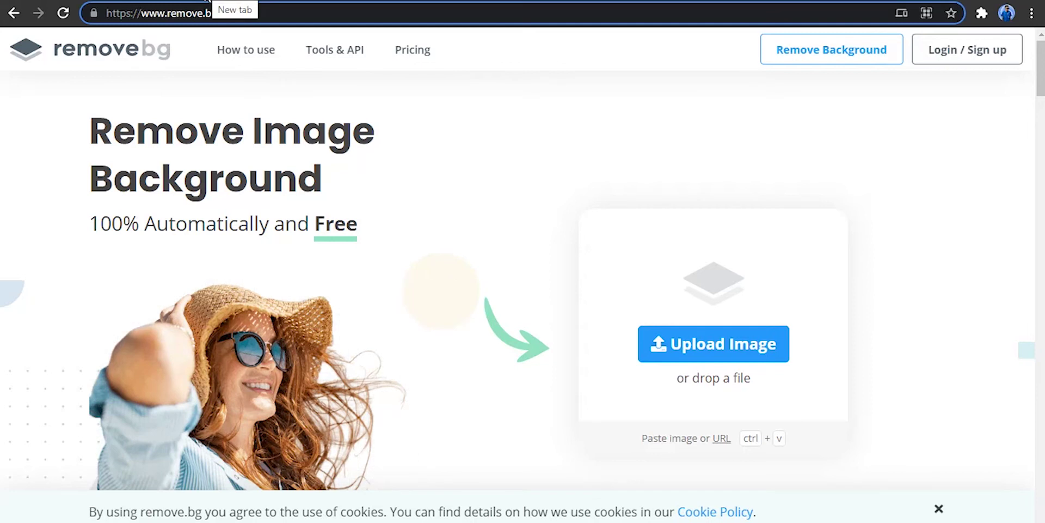
# Step: Open a new blank Chrome tab, leaving the remove.bg homepage
pyautogui.hotkey('ctrl', 't')
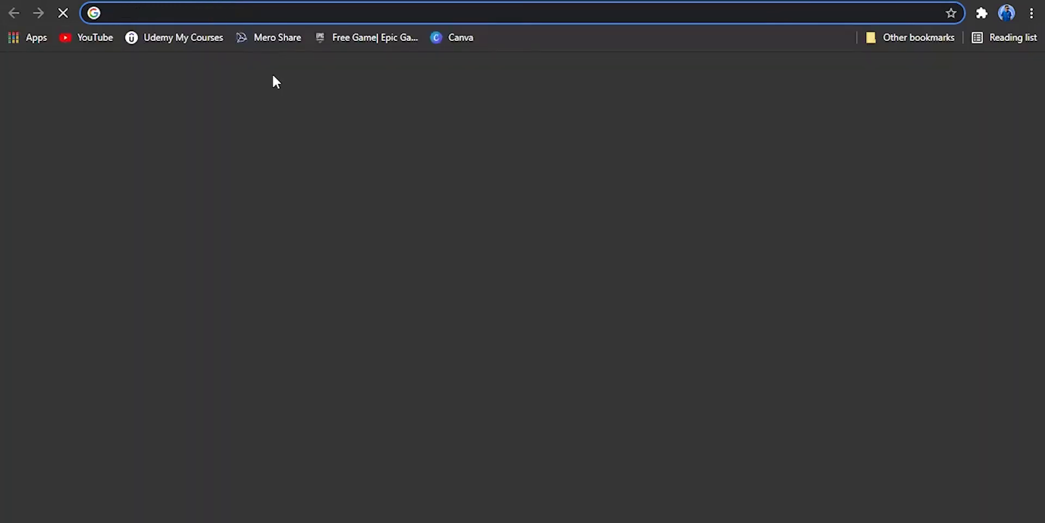
# Step: Copy a disposable address from temp-mail.org, then go to the remove.bg login page
pyautogui.write('temp mail')
pyautogui.press('Return')
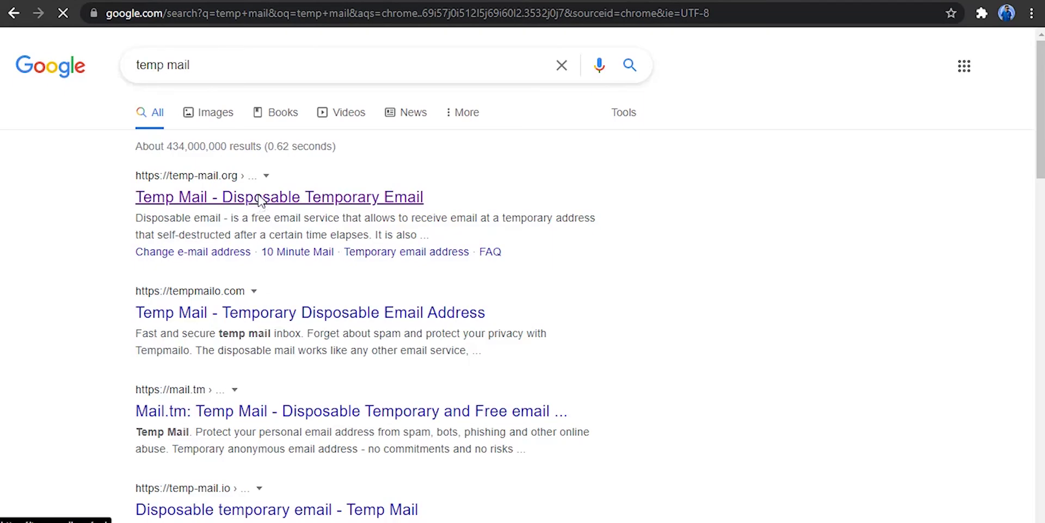
pyautogui.click(258, 195)
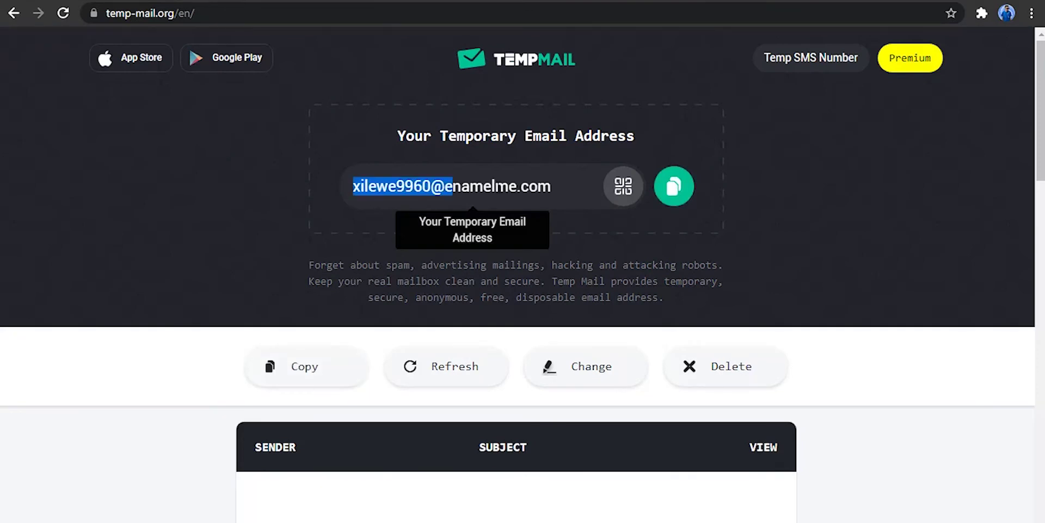
pyautogui.moveTo(556, 187); pyautogui.dragTo(346, 185)
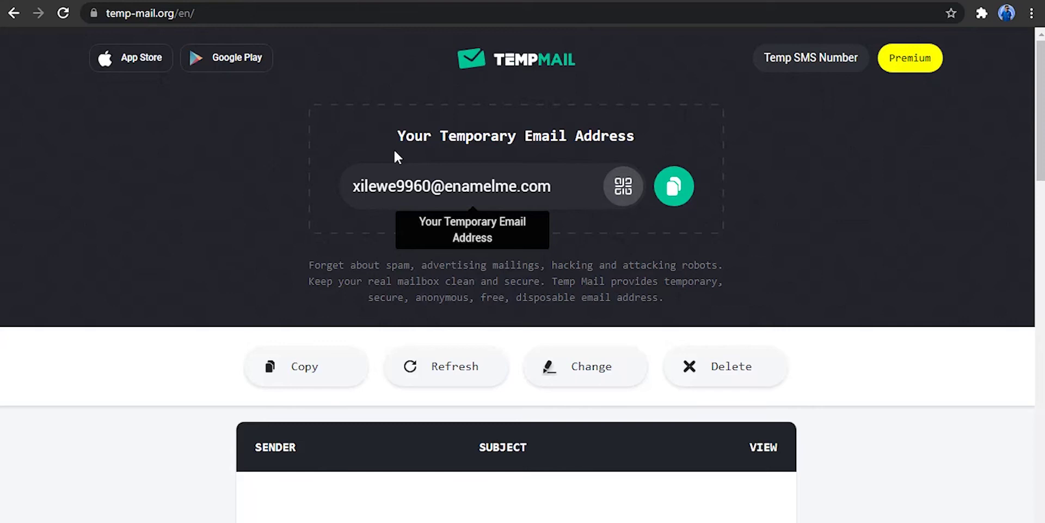
pyautogui.click(676, 187)
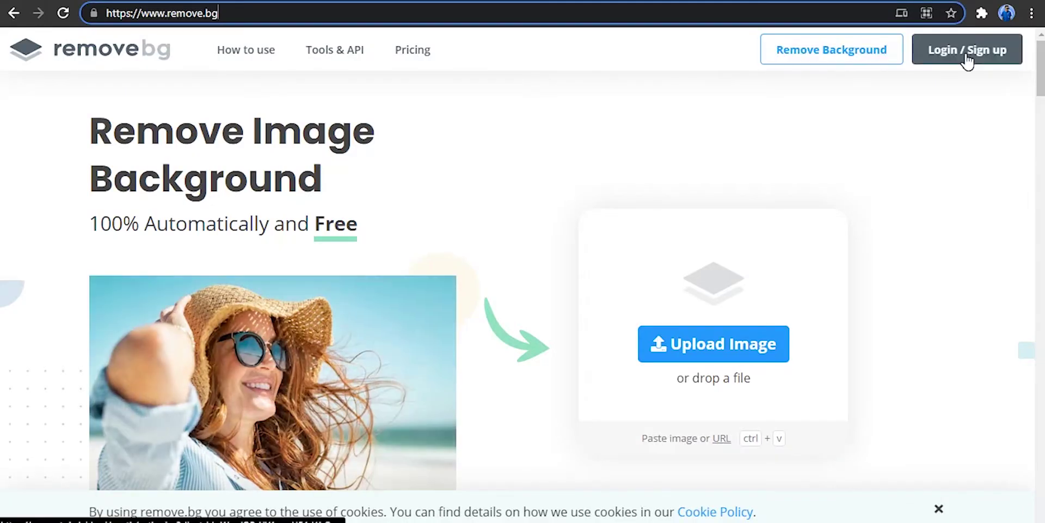
pyautogui.click(967, 60)
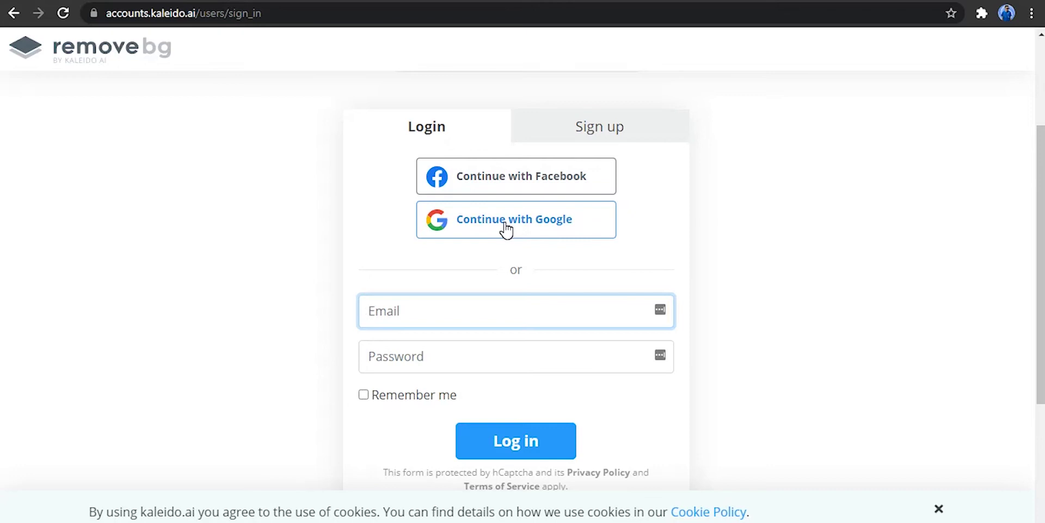
# Step: Submit the remove.bg sign-up form with the temporary email, a password and agreed terms
pyautogui.scroll(-1, 506, 229)
pyautogui.scroll(1, 506, 221)
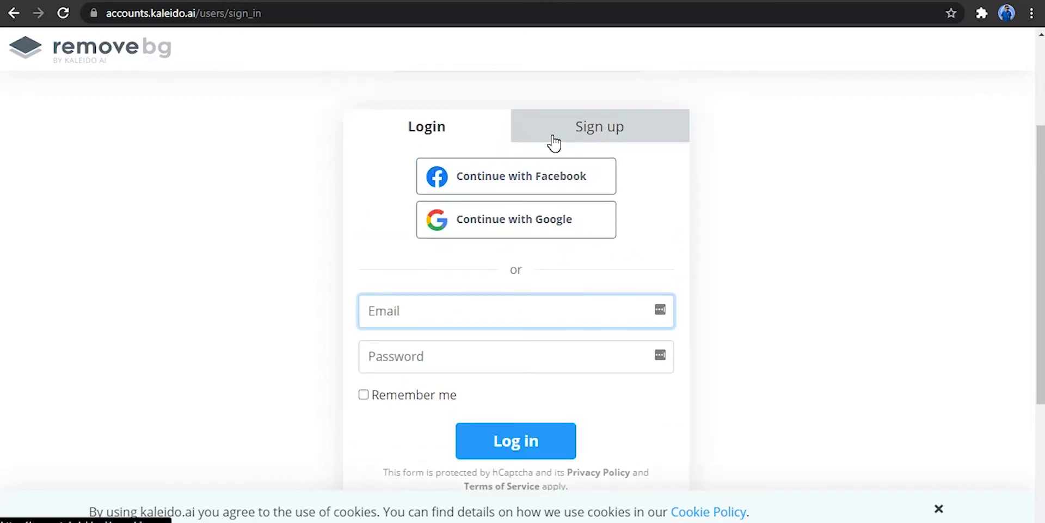
pyautogui.click(554, 142)
pyautogui.moveTo(532, 209); pyautogui.dragTo(347, 199)
pyautogui.click(323, 205)
pyautogui.click(479, 289)
pyautogui.hotkey('ctrl', 'v')
pyautogui.press('Tab')
pyautogui.hotkey('ctrl', 'v')
pyautogui.scroll(-2, 782, 197)
pyautogui.click(363, 164)
pyautogui.click(514, 248)
# Step: Activate the new account from the remove.bg email in the Temp Mail inbox
pyautogui.scroll(2, 515, 248)
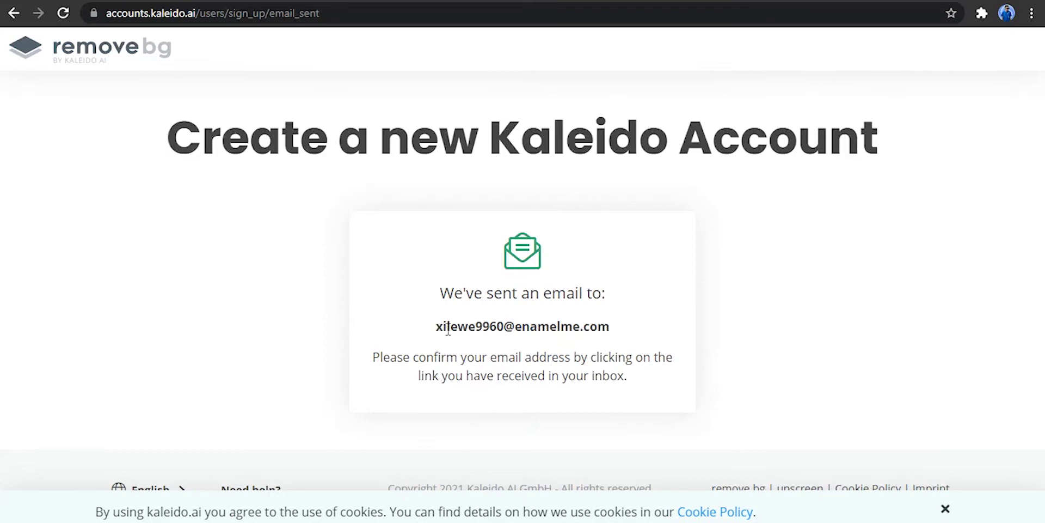
pyautogui.click(294, 1)
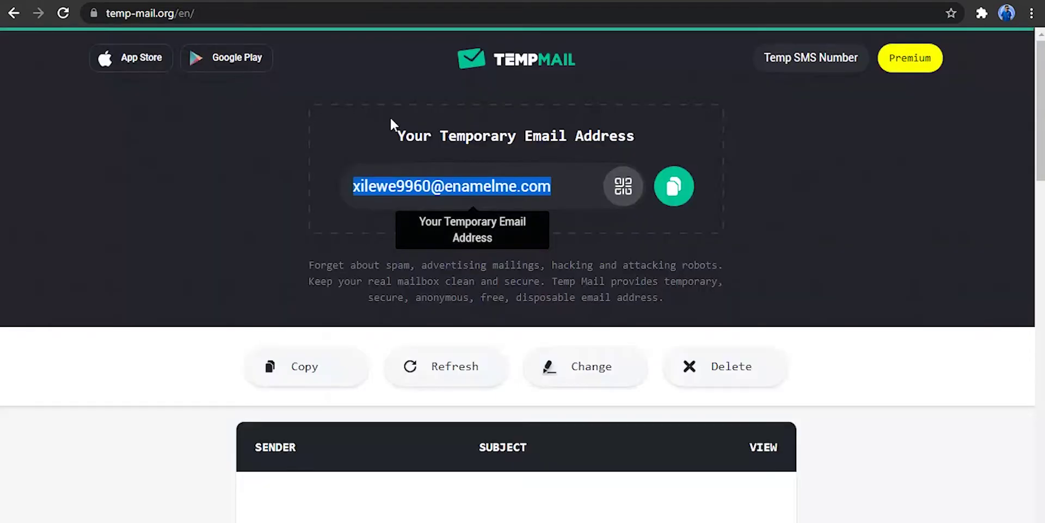
pyautogui.scroll(-2, 572, 201)
pyautogui.scroll(-3, 572, 200)
pyautogui.click(531, 193)
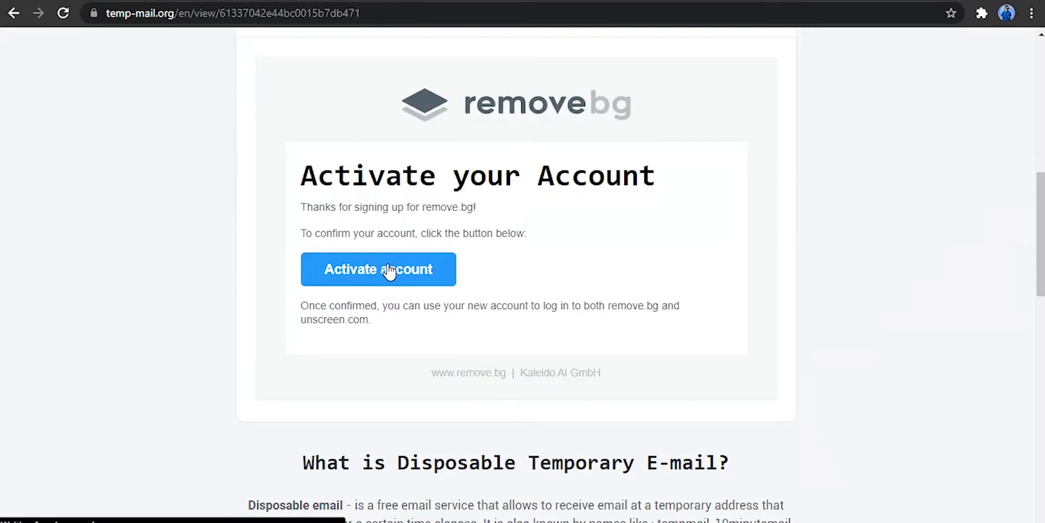
pyautogui.click(304, 1)
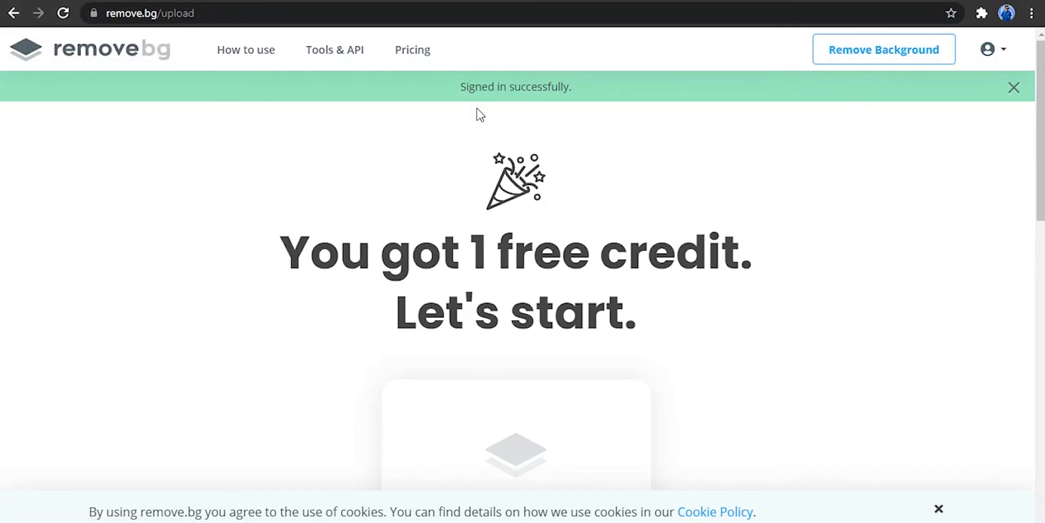
# Step: Upload test.JPG from the Pictures folder to remove.bg
pyautogui.moveTo(502, 245); pyautogui.dragTo(724, 243)
pyautogui.click(724, 243)
pyautogui.scroll(-4, 732, 248)
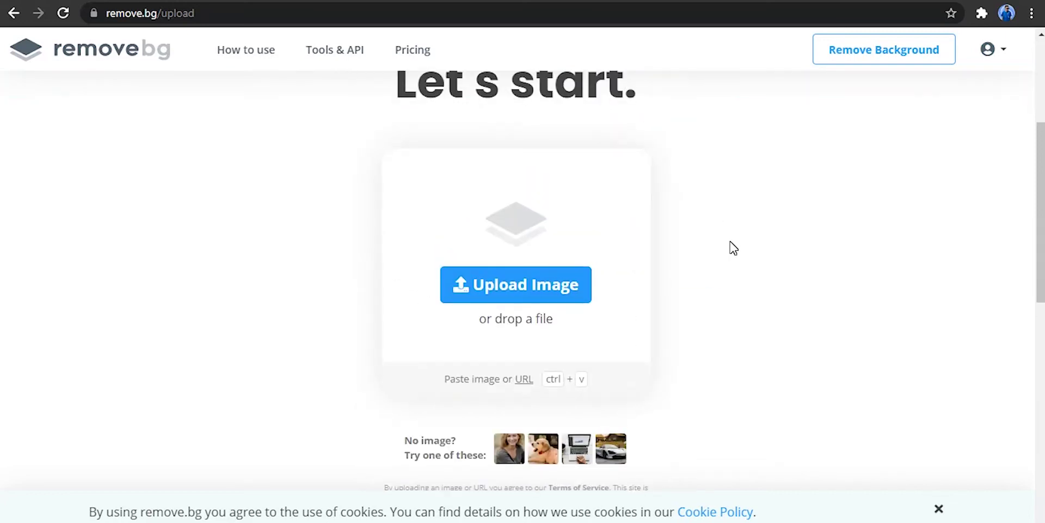
pyautogui.click(516, 294)
pyautogui.scroll(-1, 70, 296)
pyautogui.scroll(-1, 69, 272)
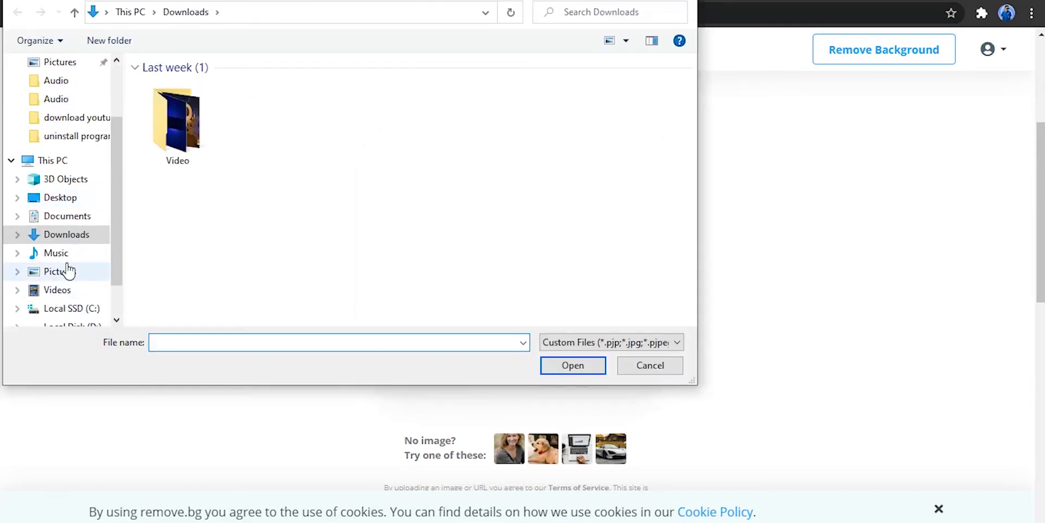
pyautogui.click(61, 271)
pyautogui.click(544, 103)
pyautogui.click(573, 365)
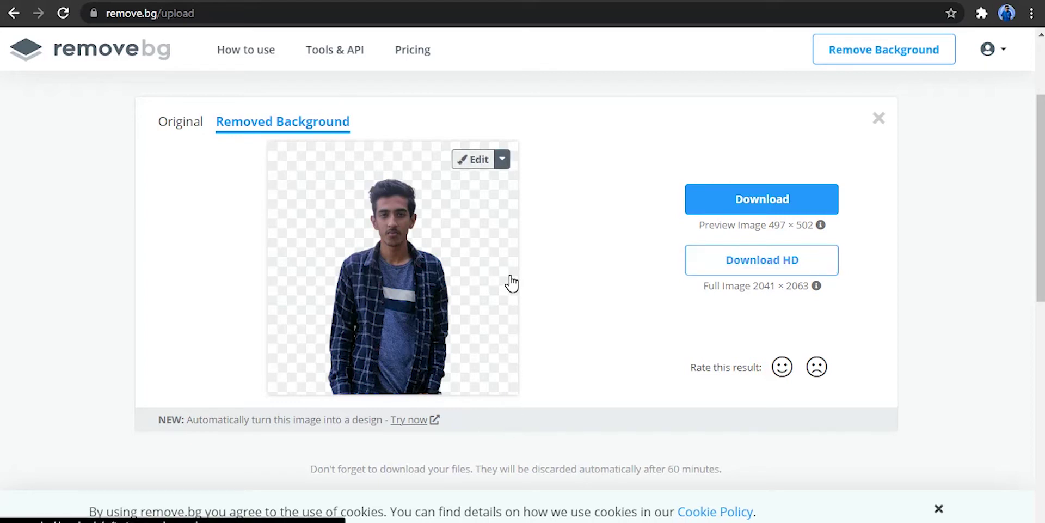
# Step: Review the cutout result and its 497 × 502 preview size
pyautogui.scroll(-3, 511, 283)
pyautogui.scroll(3, 678, 316)
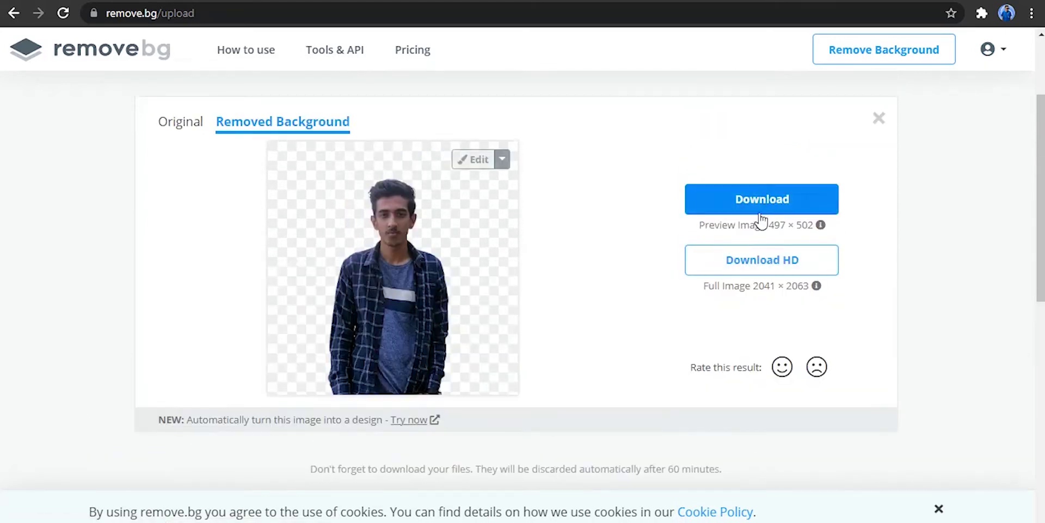
pyautogui.moveTo(708, 225); pyautogui.dragTo(809, 225)
pyautogui.click(810, 223)
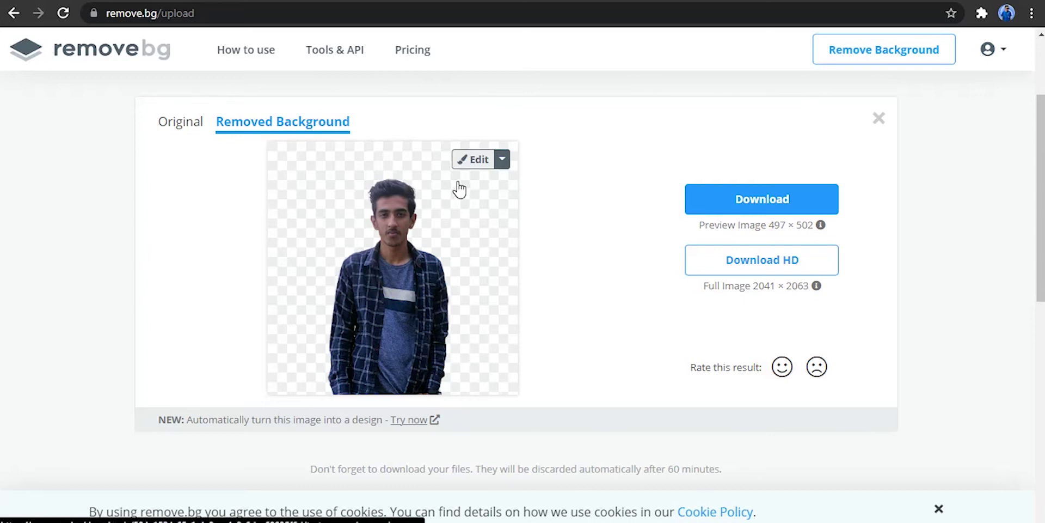
# Step: Preview background options for the cutout in the remove.bg editor
pyautogui.click(472, 159)
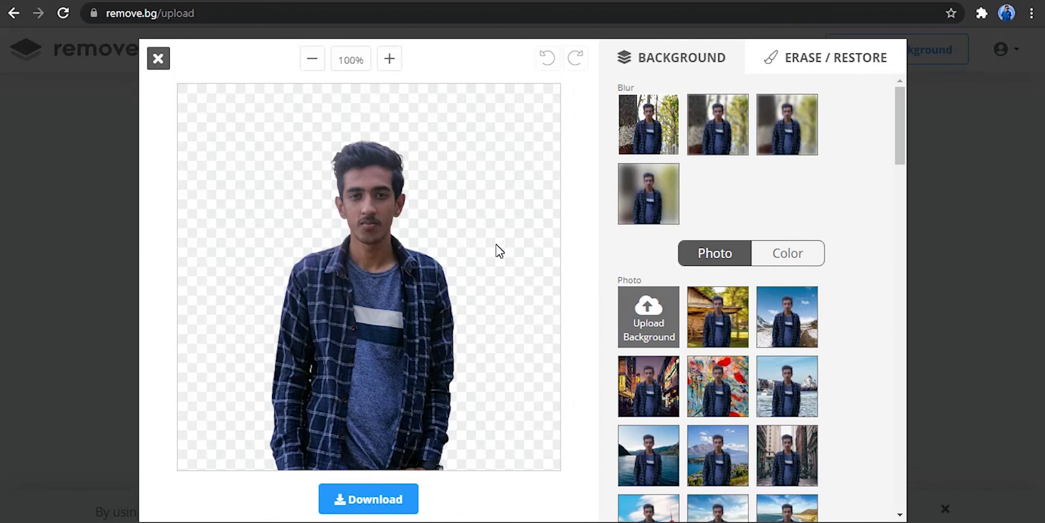
pyautogui.scroll(-4, 760, 328)
pyautogui.scroll(-3, 760, 328)
pyautogui.scroll(-4, 731, 302)
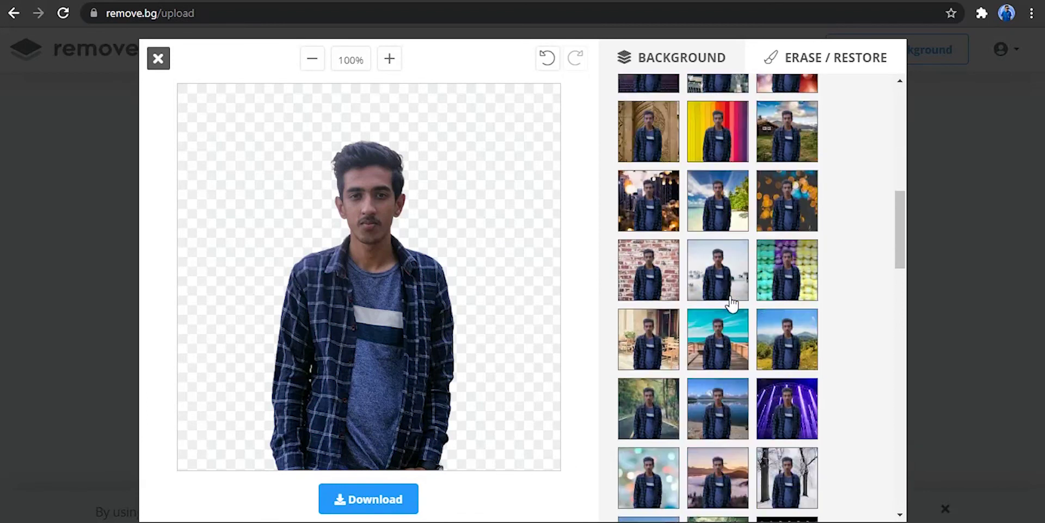
pyautogui.scroll(-5, 731, 302)
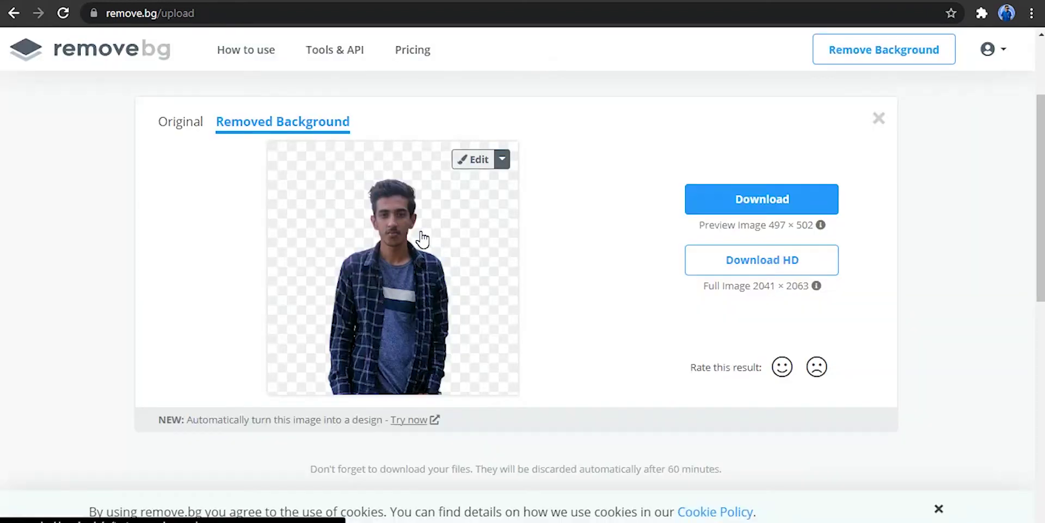
# Step: Download the full 2041 × 2063 HD image using the free credit
pyautogui.scroll(-1, 544, 242)
pyautogui.click(759, 241)
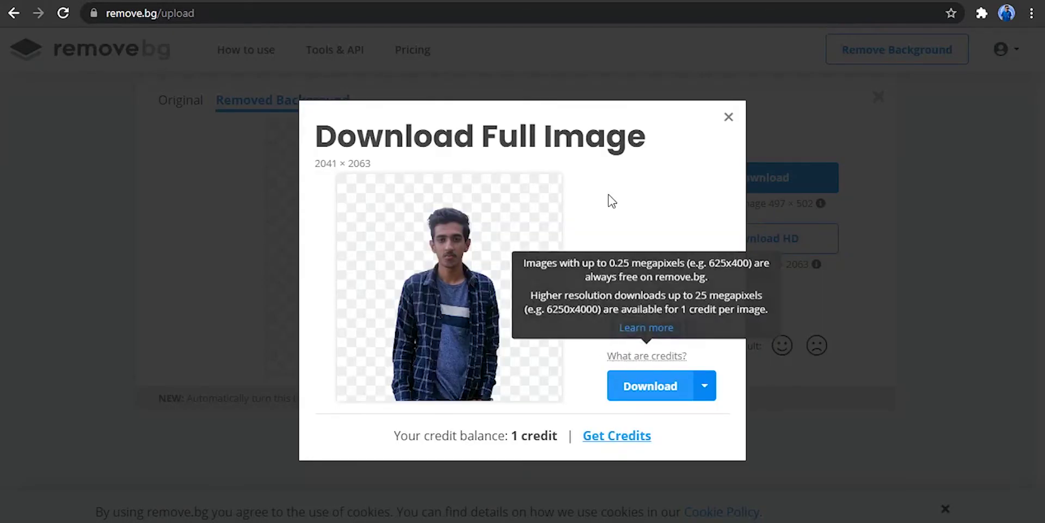
pyautogui.click(640, 388)
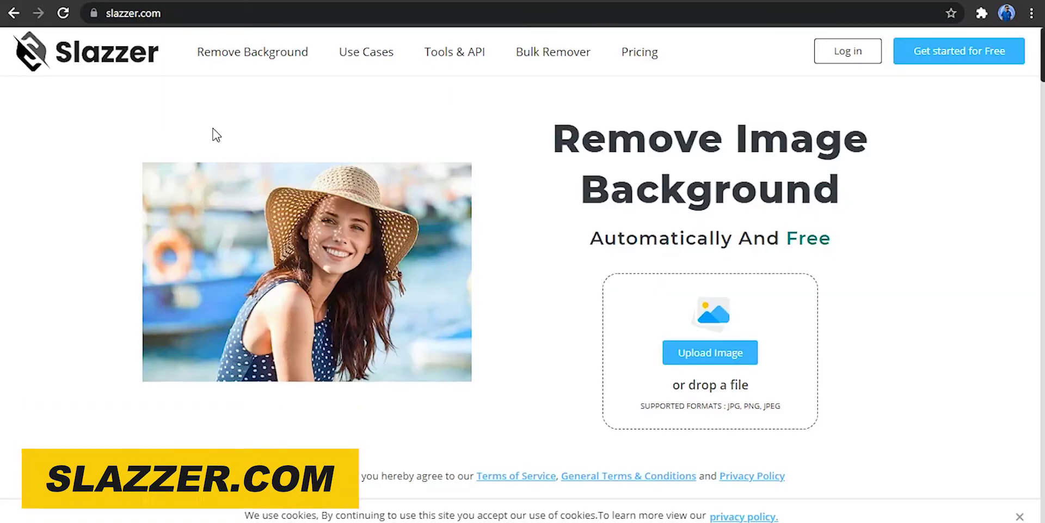
# Step: Bring up the Slazzer sign-up form from its homepage
pyautogui.click(141, 12)
pyautogui.click(141, 12)
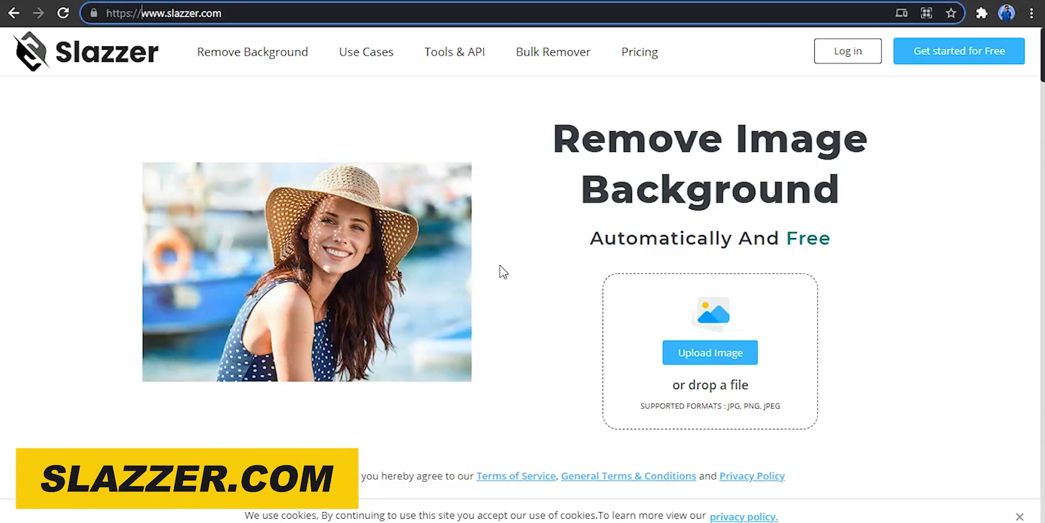
pyautogui.scroll(-6, 502, 271)
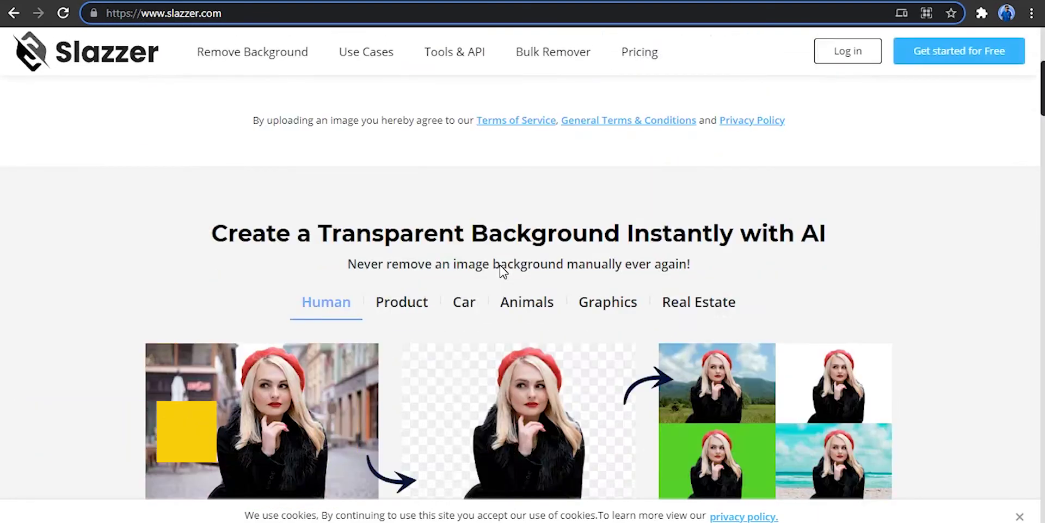
pyautogui.scroll(3, 502, 271)
pyautogui.scroll(3, 502, 271)
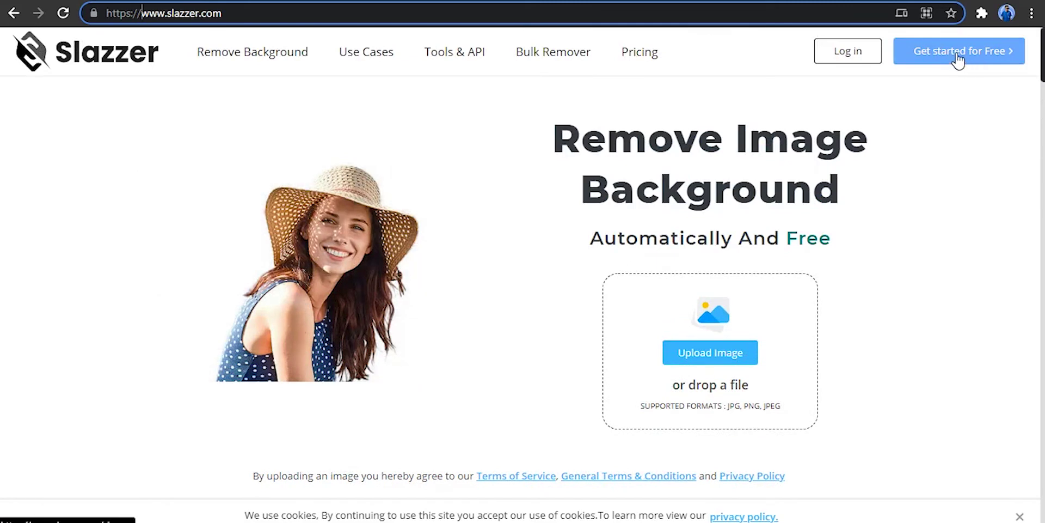
pyautogui.click(958, 59)
pyautogui.scroll(-2, 723, 197)
pyautogui.scroll(2, 723, 197)
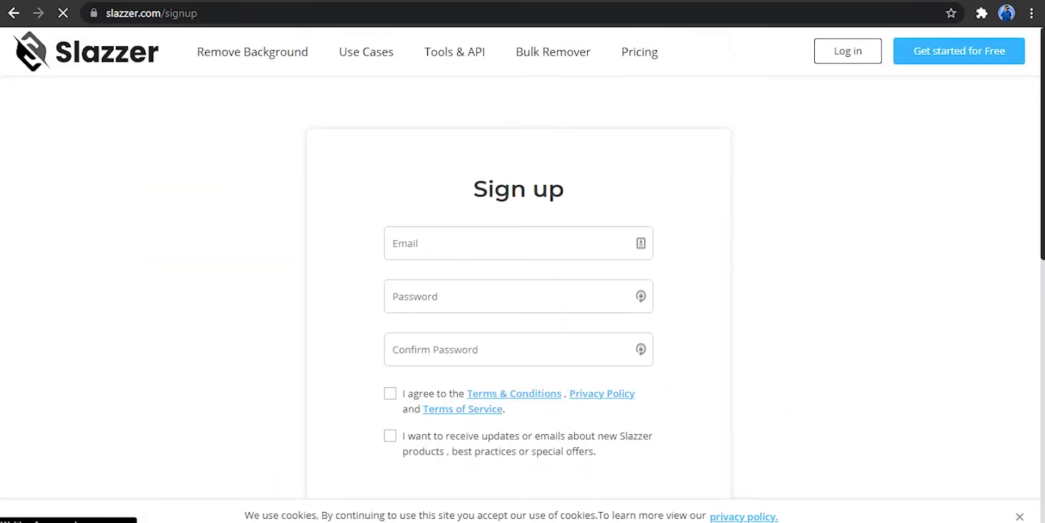
# Step: Pass the reCAPTCHA check and submit the Slazzer sign-up
pyautogui.hotkey('ctrl', 't')
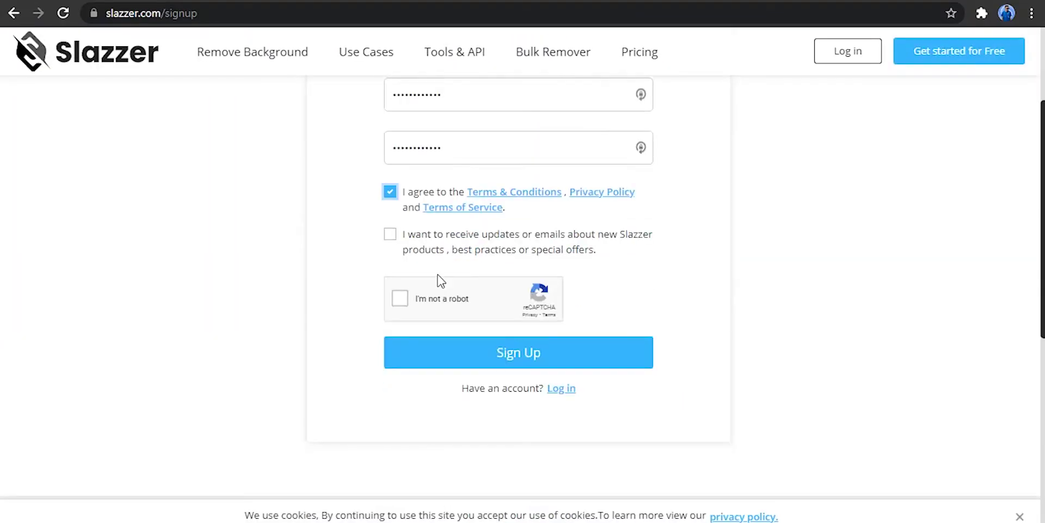
pyautogui.click(399, 298)
pyautogui.scroll(-2, 467, 234)
pyautogui.click(443, 275)
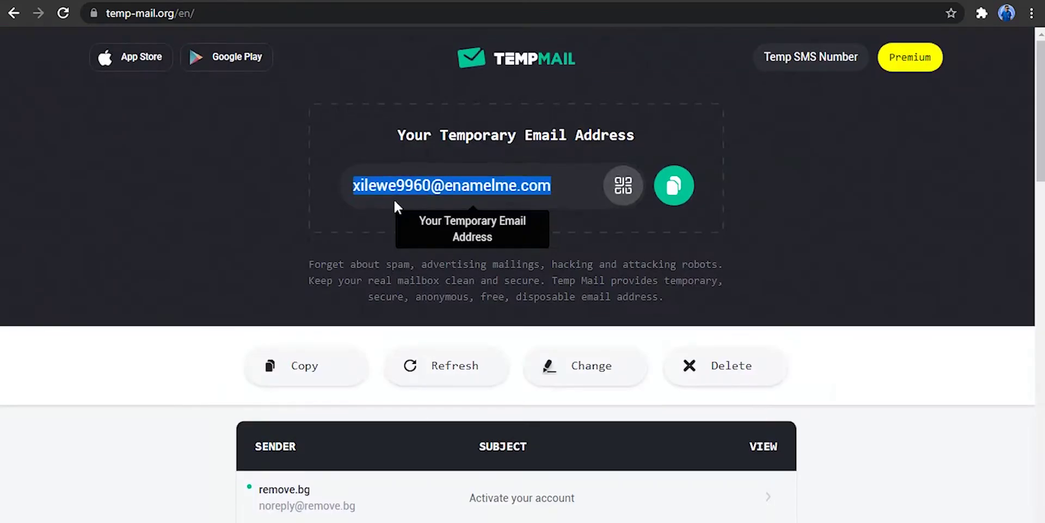
# Step: Open the Slazzer verification email's Verify link in a new tab
pyautogui.scroll(-5, 393, 198)
pyautogui.click(419, 200)
pyautogui.scroll(-8, 380, 234)
pyautogui.rightClick(486, 289)
pyautogui.click(539, 291)
pyautogui.scroll(5, 466, 182)
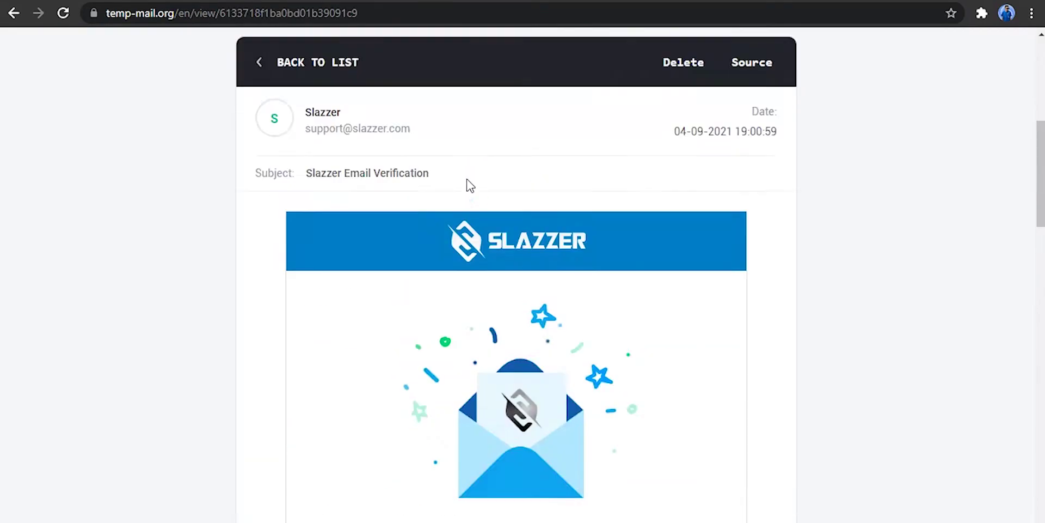
pyautogui.hotkey('ctrl', 'Tab')
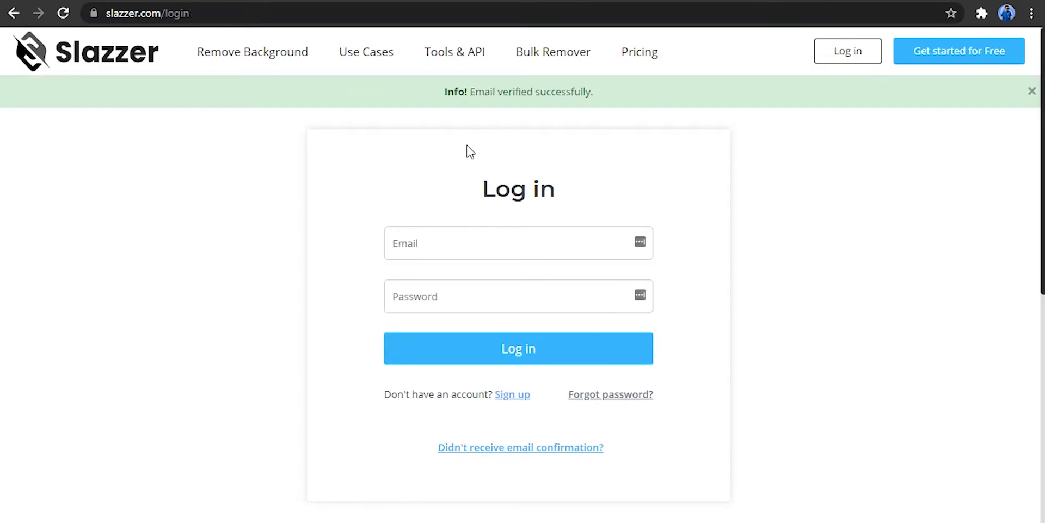
# Step: Log in to the verified Slazzer account, which has 2 free images
pyautogui.moveTo(591, 92); pyautogui.dragTo(446, 89)
pyautogui.click(450, 89)
pyautogui.click(518, 355)
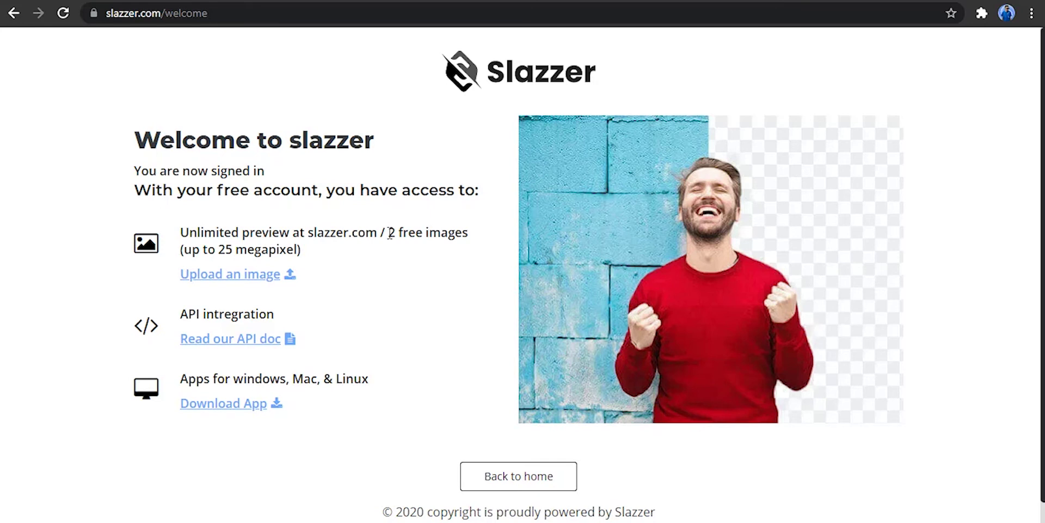
pyautogui.moveTo(390, 233); pyautogui.dragTo(425, 233)
# Step: Upload bod.JPG to Slazzer for background removal
pyautogui.click(233, 280)
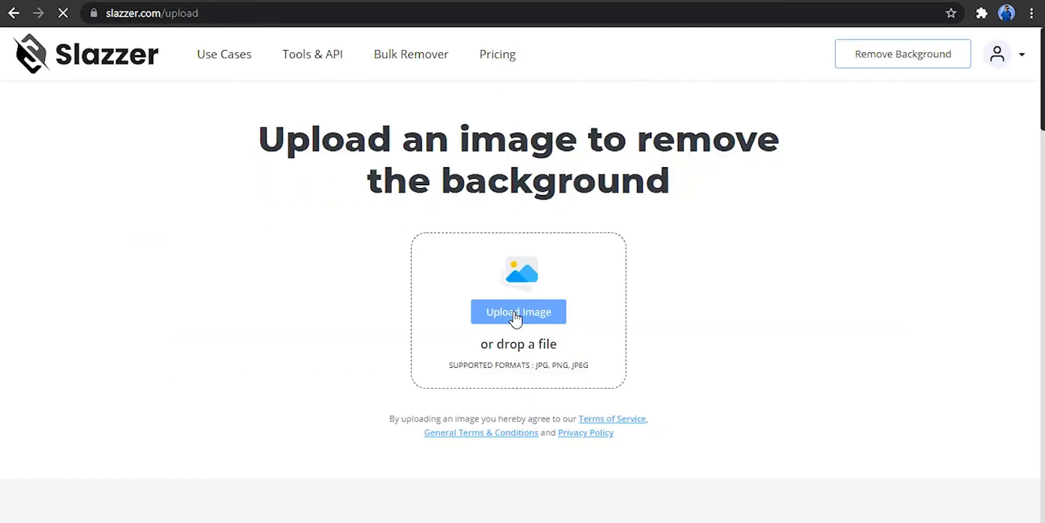
pyautogui.click(515, 319)
pyautogui.click(569, 364)
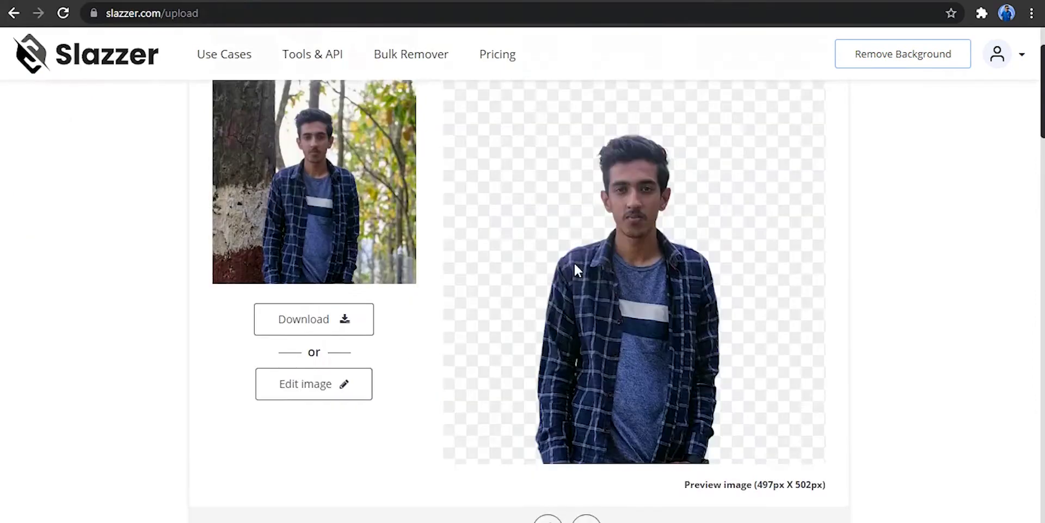
pyautogui.scroll(-4, 634, 257)
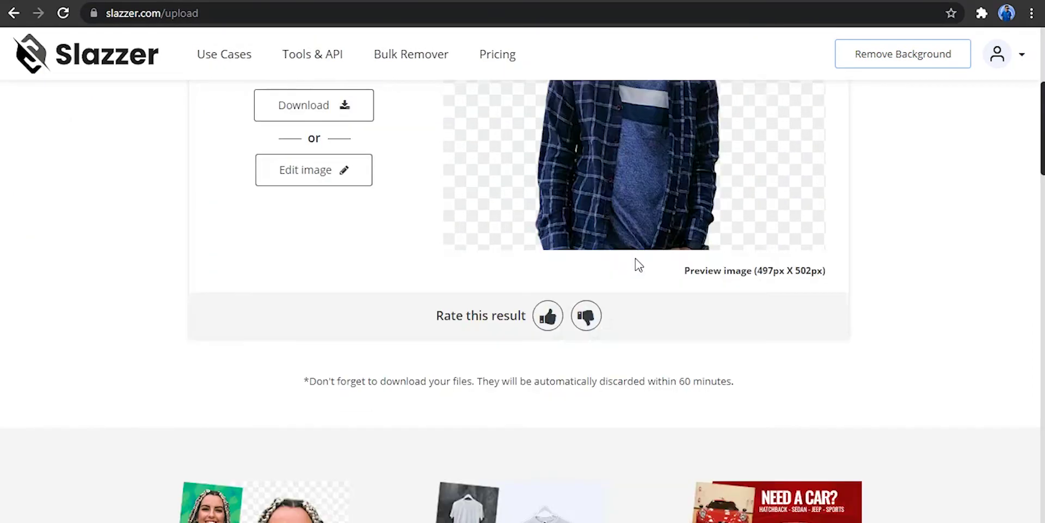
pyautogui.scroll(3, 282, 260)
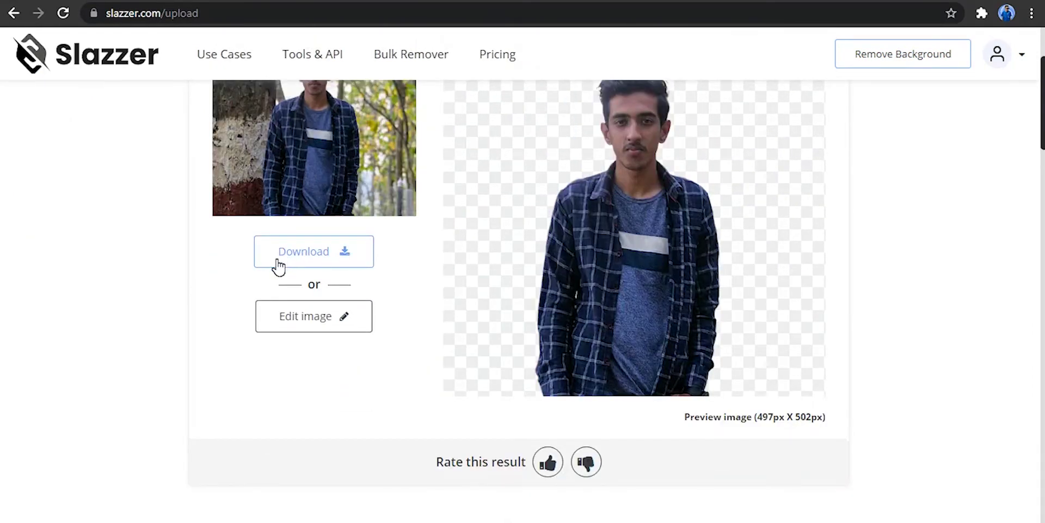
# Step: Check the Download dropdown's size options, including the 2041 × 2063 HD cutout
pyautogui.click(277, 264)
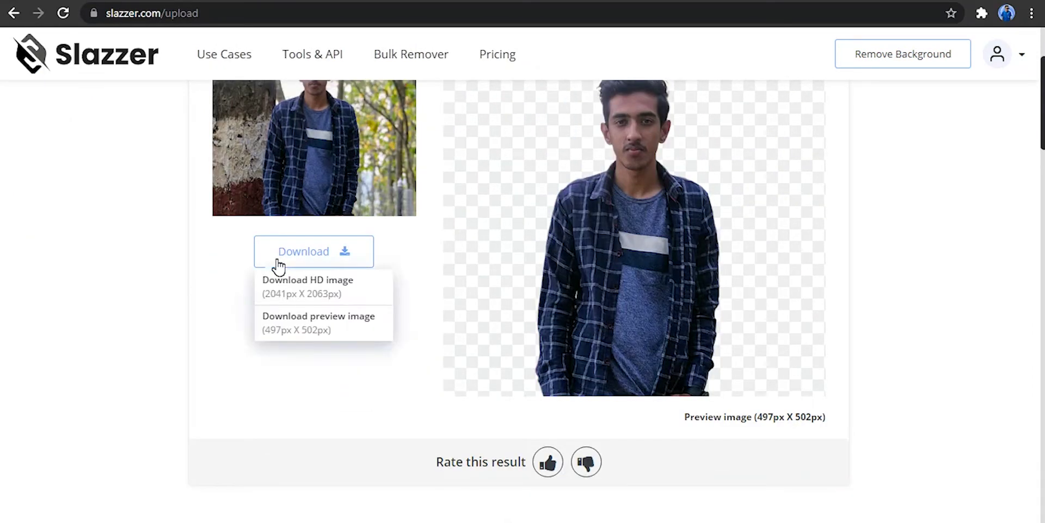
pyautogui.click(322, 298)
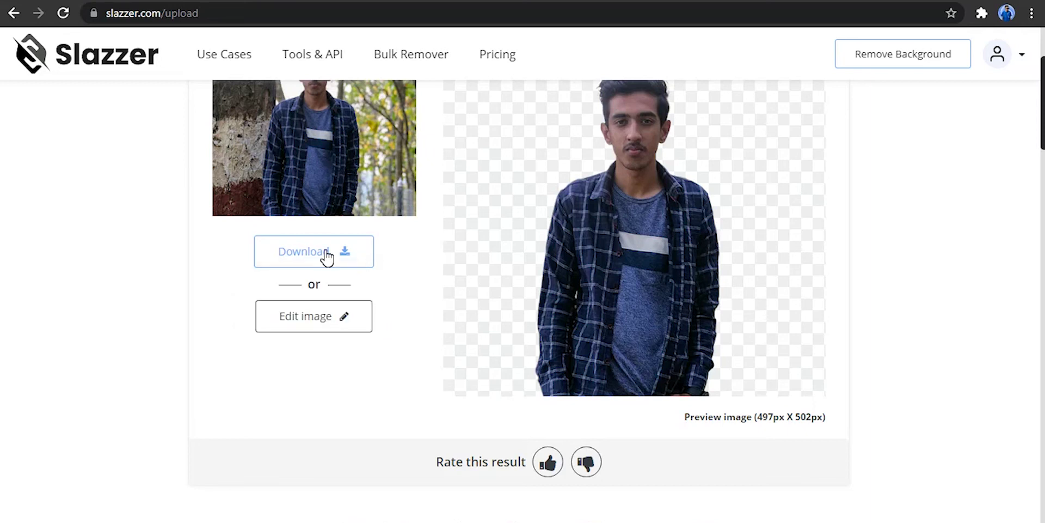
pyautogui.click(326, 256)
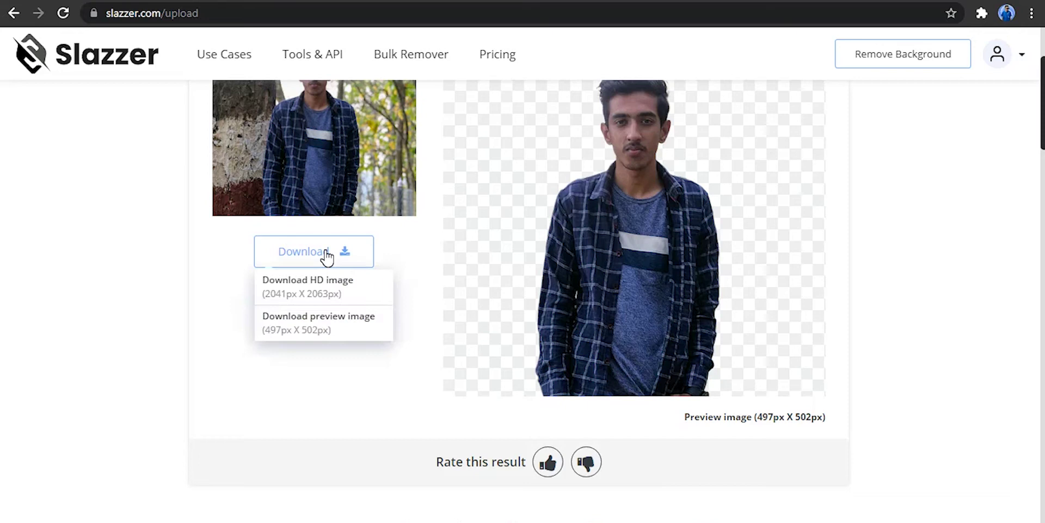
pyautogui.click(221, 265)
pyautogui.scroll(4, 221, 265)
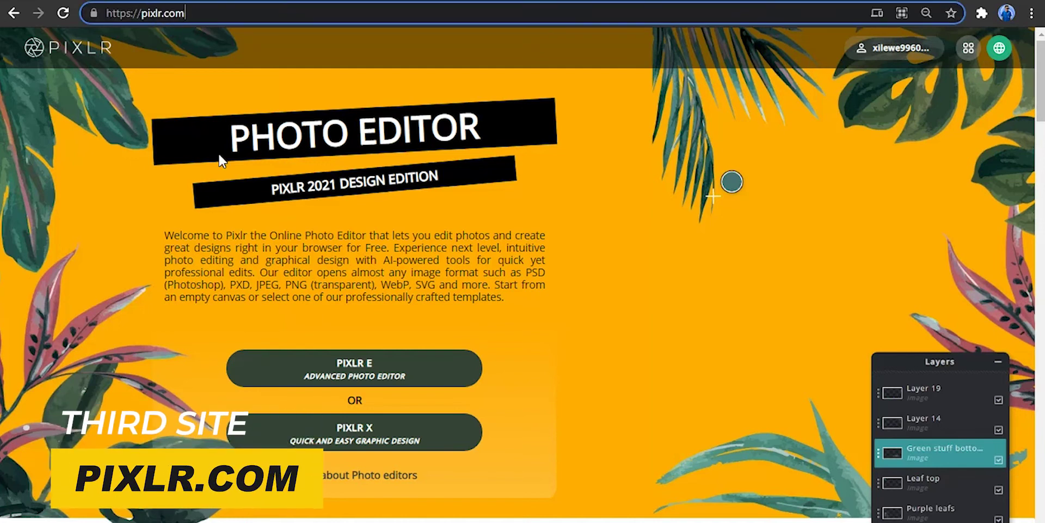
# Step: Go to Pixlr's REMOVE BG background remover page
pyautogui.scroll(-3, 218, 157)
pyautogui.scroll(-15, 357, 228)
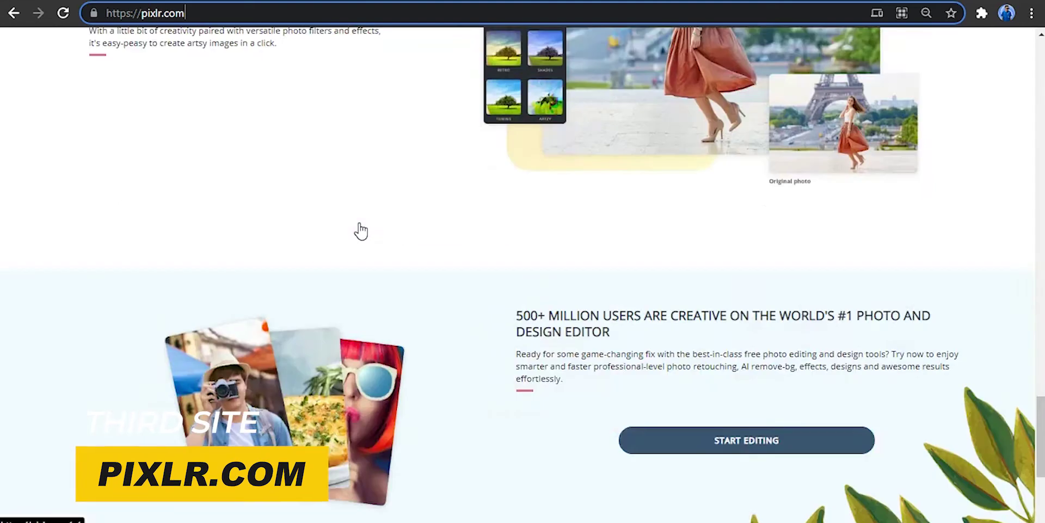
pyautogui.scroll(6, 668, 202)
pyautogui.moveTo(668, 202); pyautogui.dragTo(750, 204)
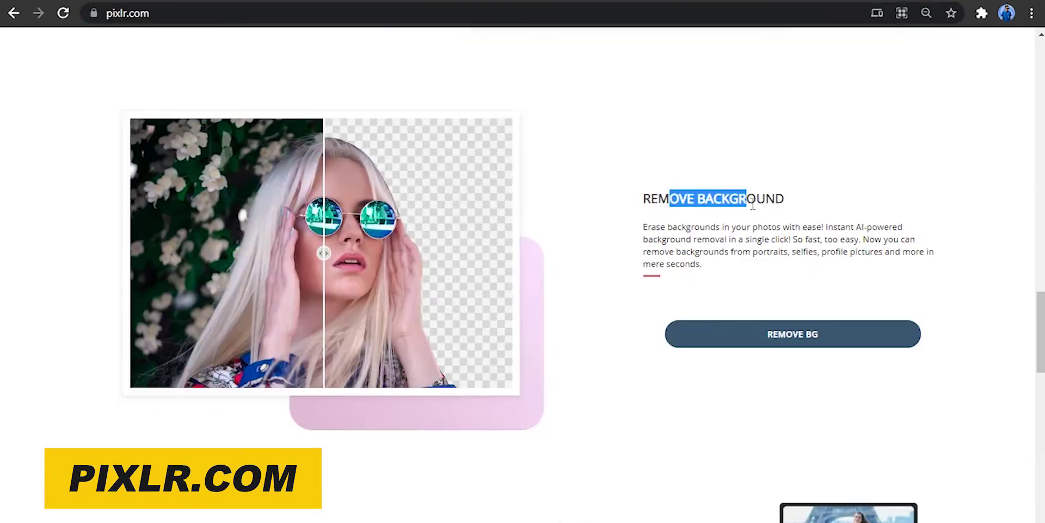
pyautogui.click(800, 371)
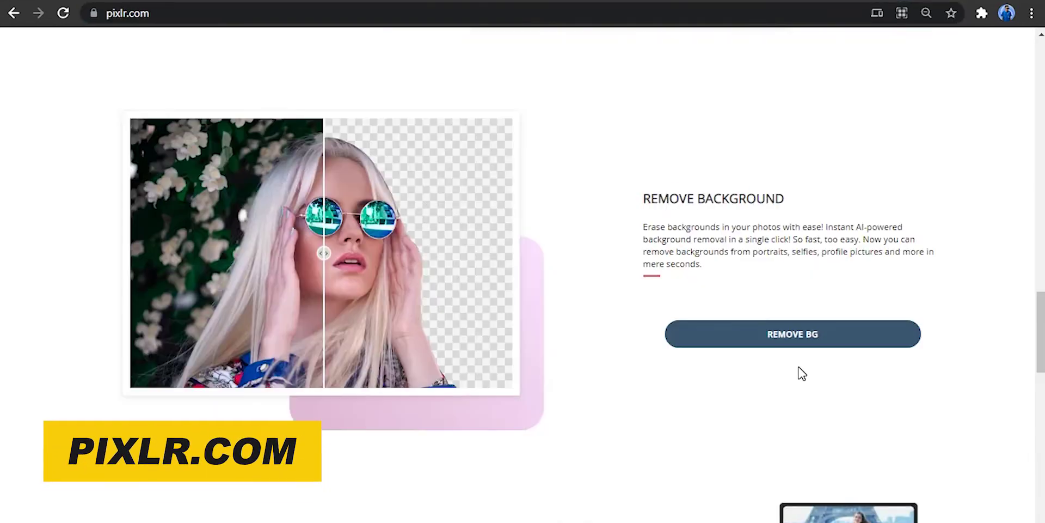
pyautogui.click(790, 340)
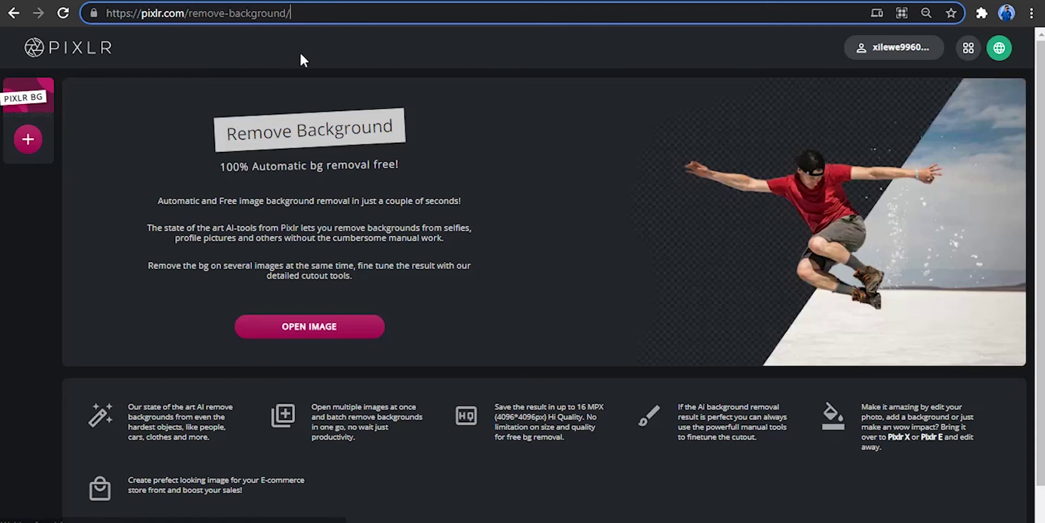
# Step: Register a Pixlr account with the temporary email and a password, agreeing to the terms
pyautogui.click(877, 49)
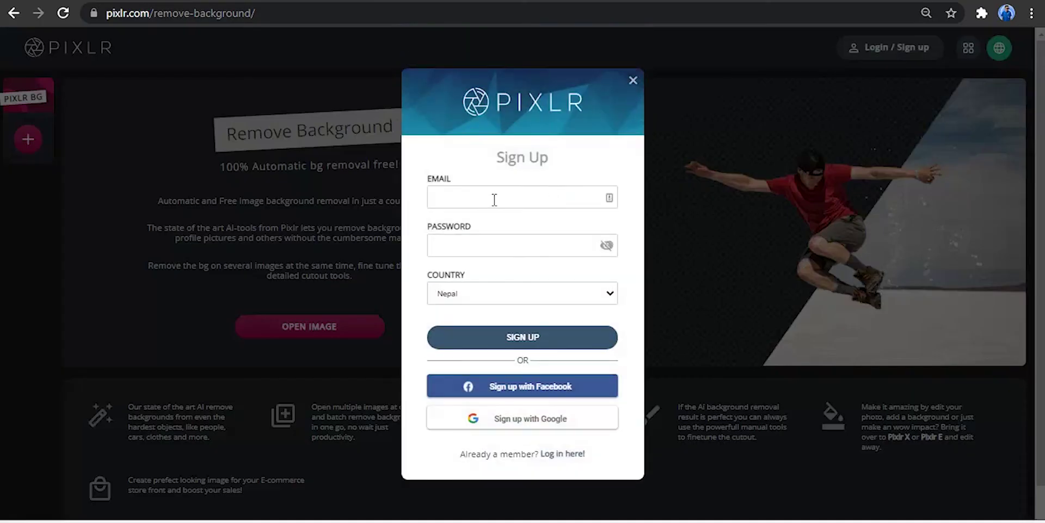
pyautogui.click(494, 199)
pyautogui.hotkey('ctrl', 'v')
pyautogui.click(484, 238)
pyautogui.click(518, 337)
pyautogui.click(581, 460)
# Step: Copy the verification code from the Pixlr email and paste it to verify
pyautogui.click(488, 304)
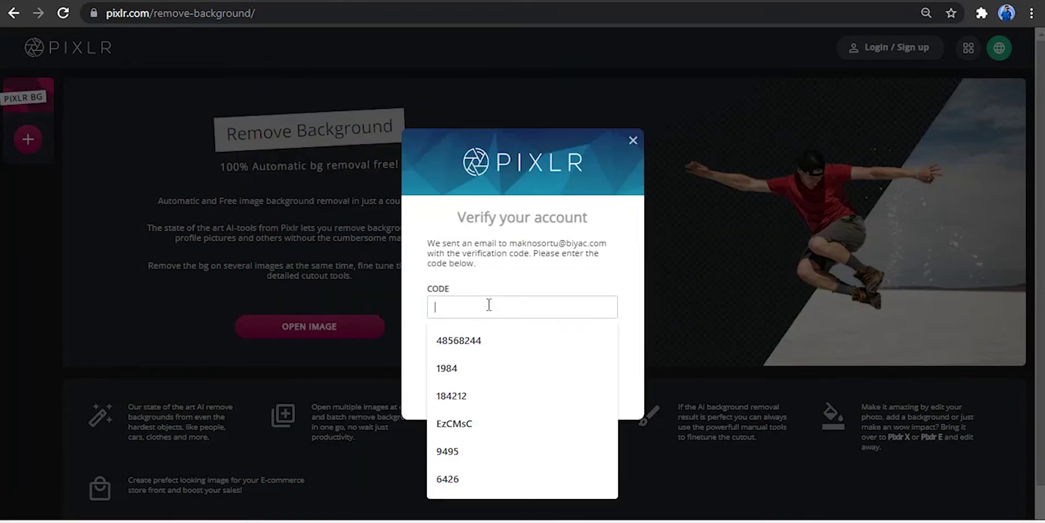
pyautogui.hotkey('ctrl', 'Tab')
pyautogui.scroll(3, 434, 254)
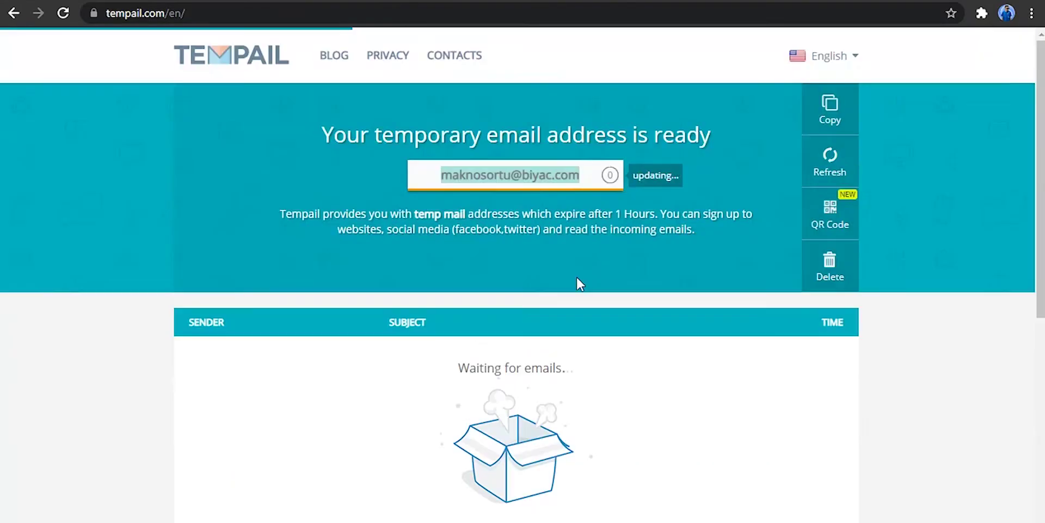
pyautogui.scroll(-2, 577, 283)
pyautogui.click(478, 303)
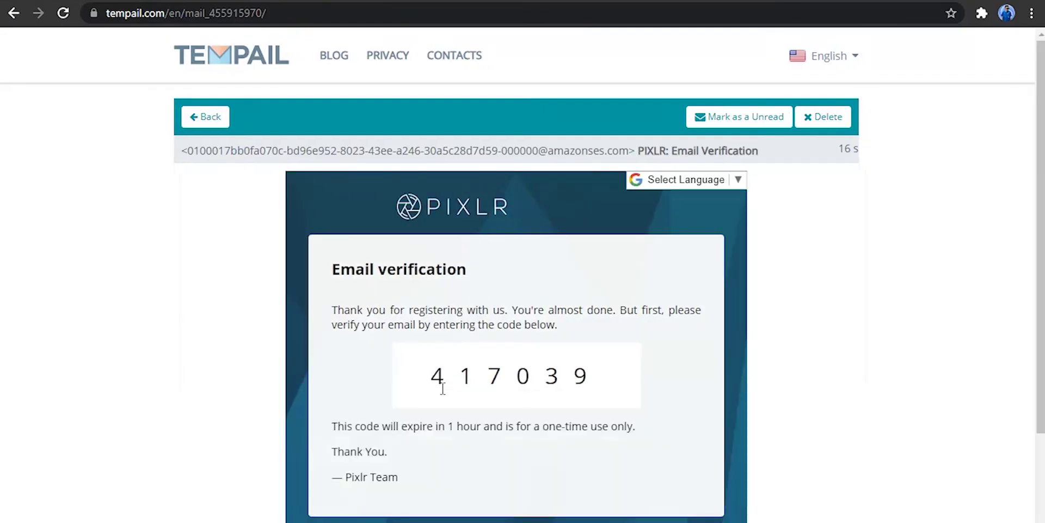
pyautogui.moveTo(443, 389); pyautogui.dragTo(587, 376)
pyautogui.moveTo(433, 376); pyautogui.dragTo(599, 375)
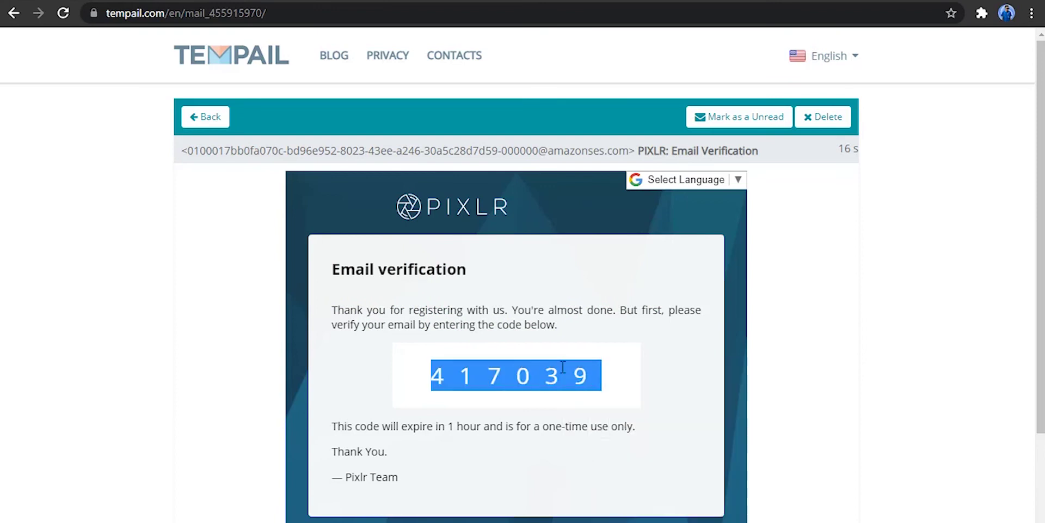
pyautogui.hotkey('ctrl', 'c')
pyautogui.hotkey('ctrl', 'Tab')
pyautogui.click(465, 306)
pyautogui.hotkey('ctrl', 'v')
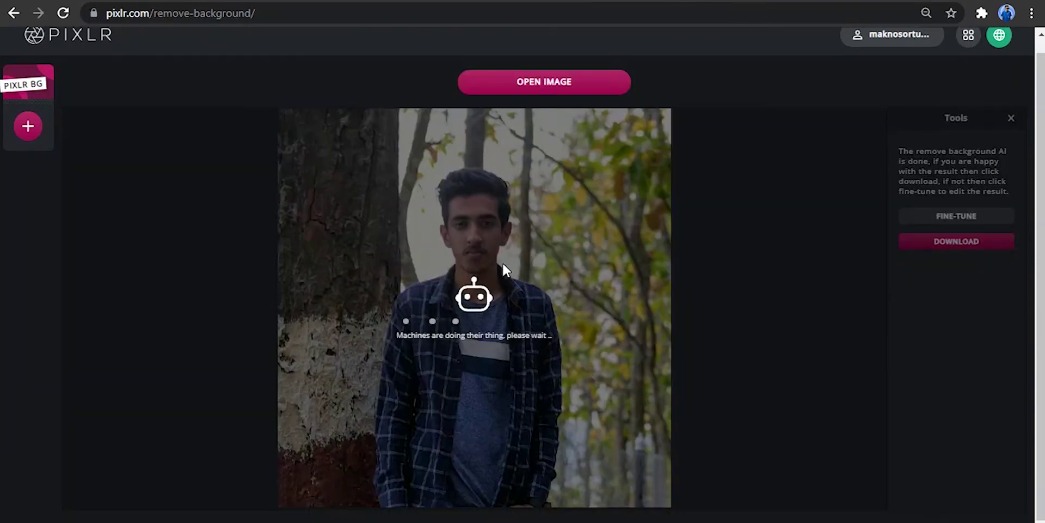
# Step: Open FINE-TUNE for the Pixlr cutout, then download the transparent result
pyautogui.scroll(5, 443, 211)
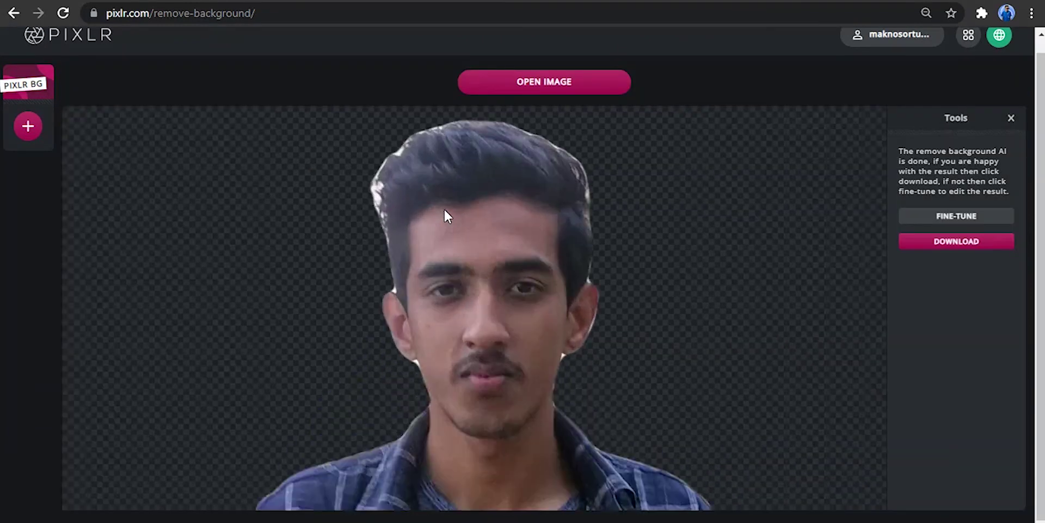
pyautogui.scroll(1, 445, 215)
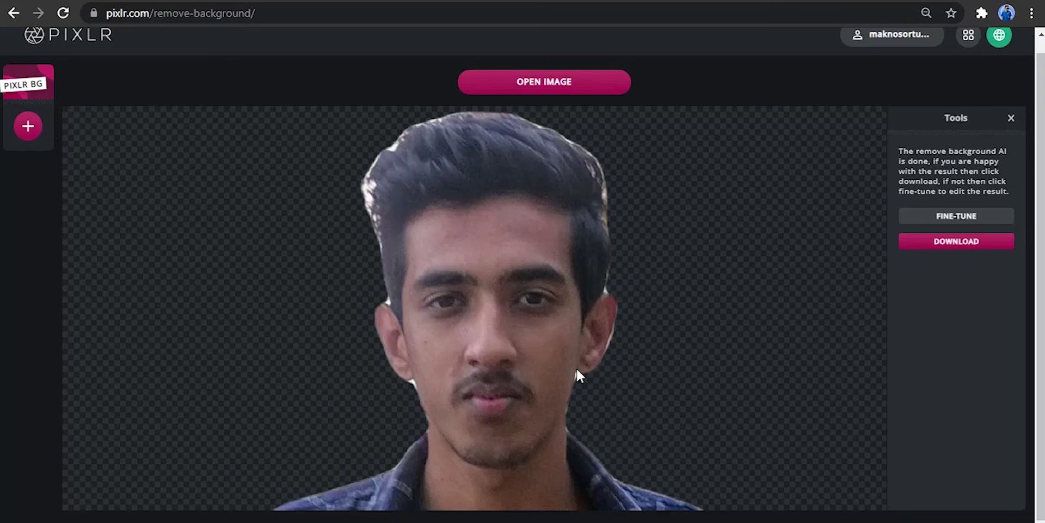
pyautogui.scroll(-7, 558, 327)
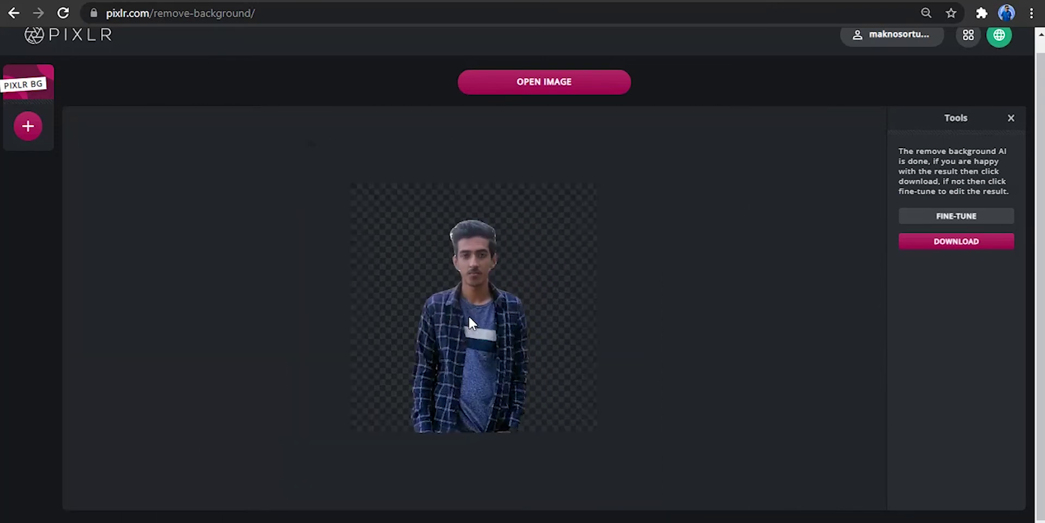
pyautogui.scroll(6, 469, 317)
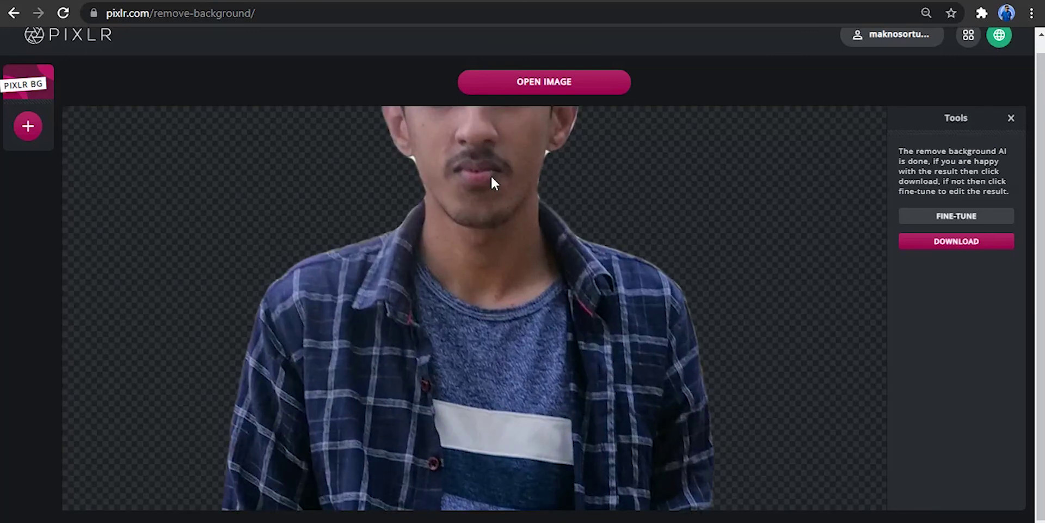
pyautogui.scroll(1, 459, 233)
pyautogui.scroll(-3, 459, 233)
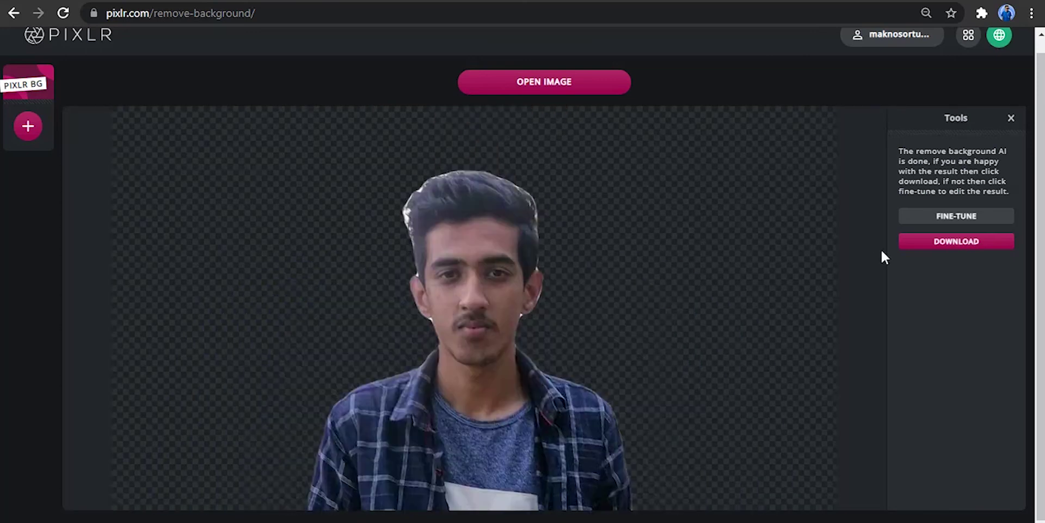
pyautogui.click(941, 217)
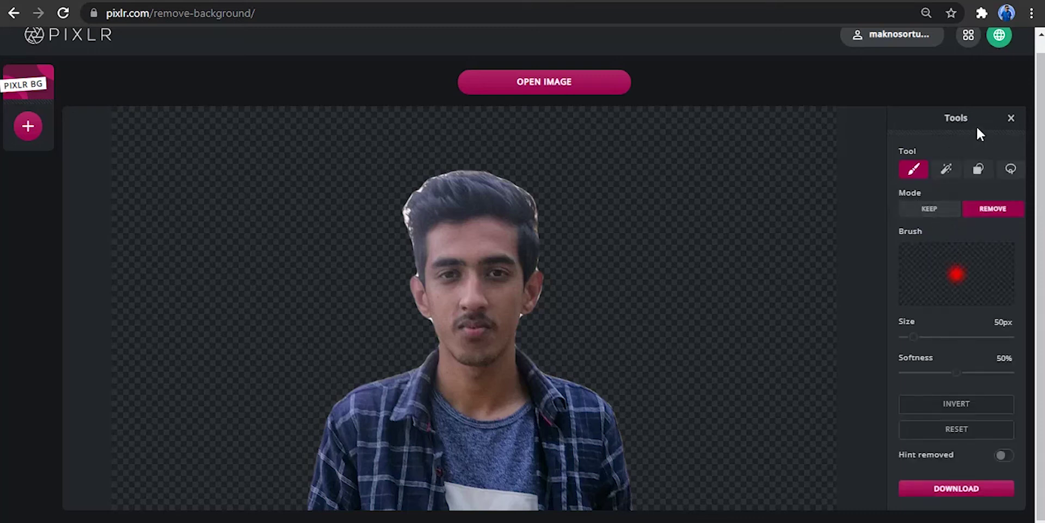
pyautogui.click(947, 489)
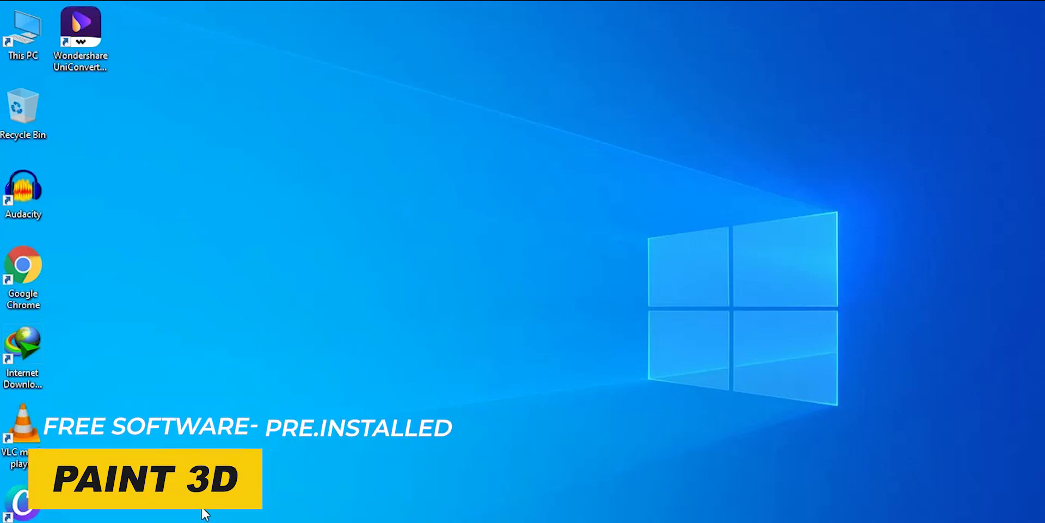
# Step: Search Windows for 'paint 3d' from the taskbar search box
pyautogui.click(215, 501)
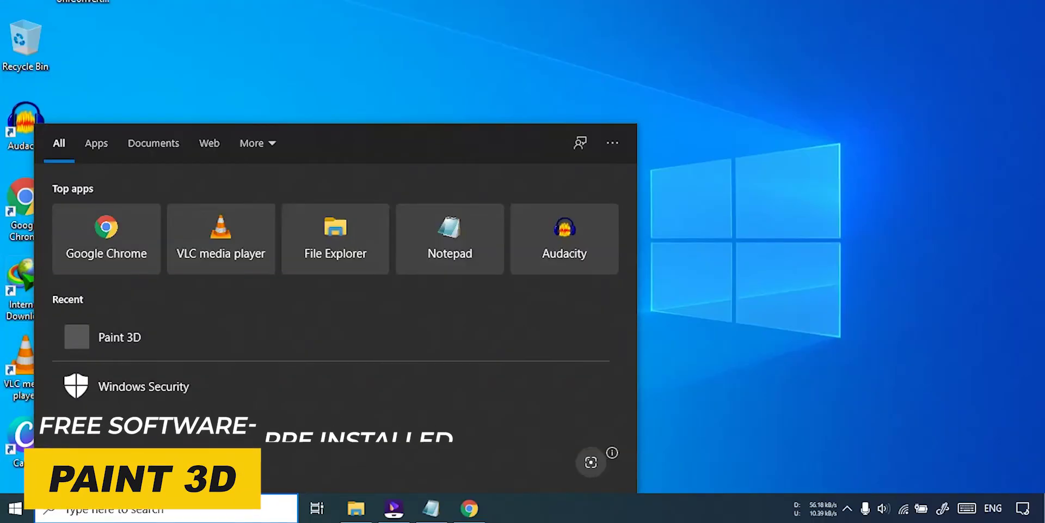
pyautogui.write('paint 3d')
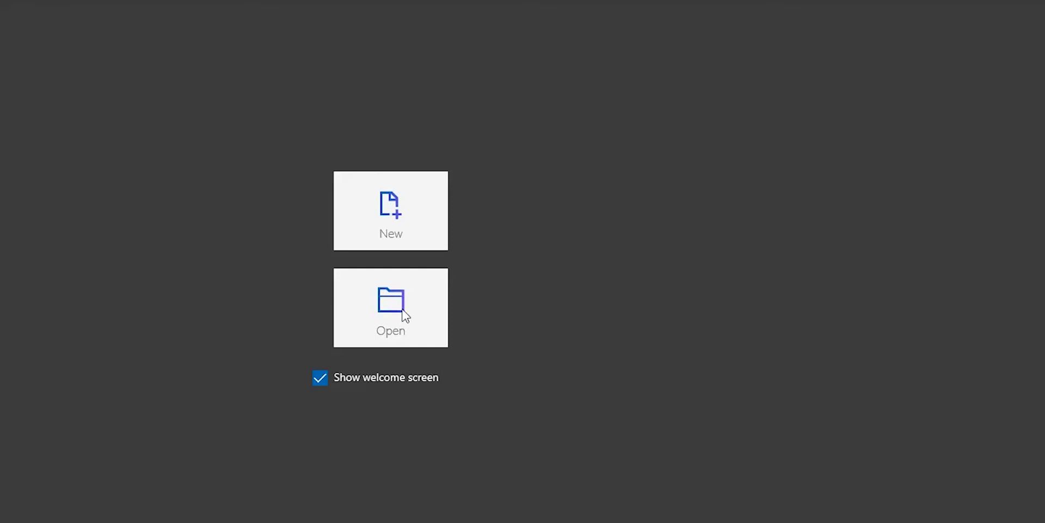
# Step: Load the portrait photo of the man by the tree and start Magic select
pyautogui.click(399, 305)
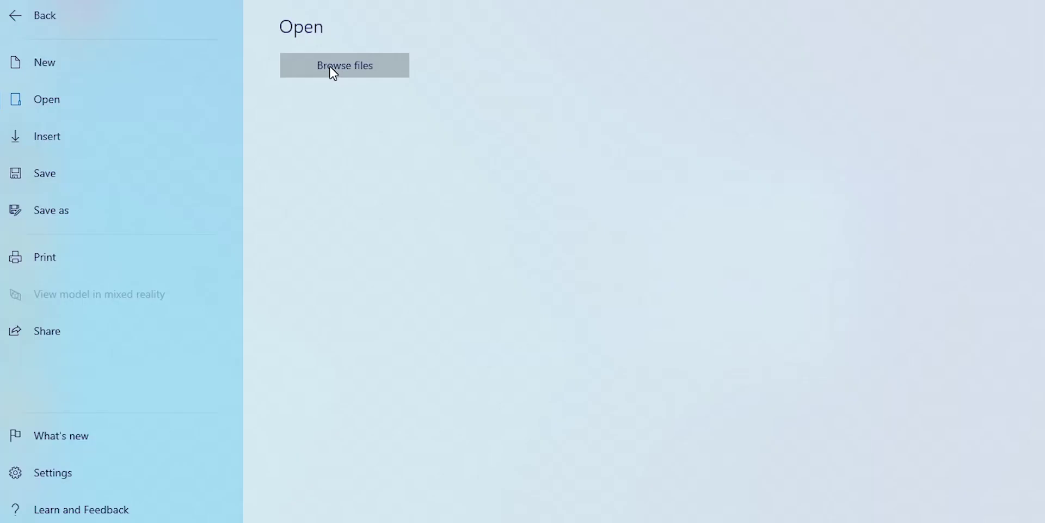
pyautogui.press('Escape')
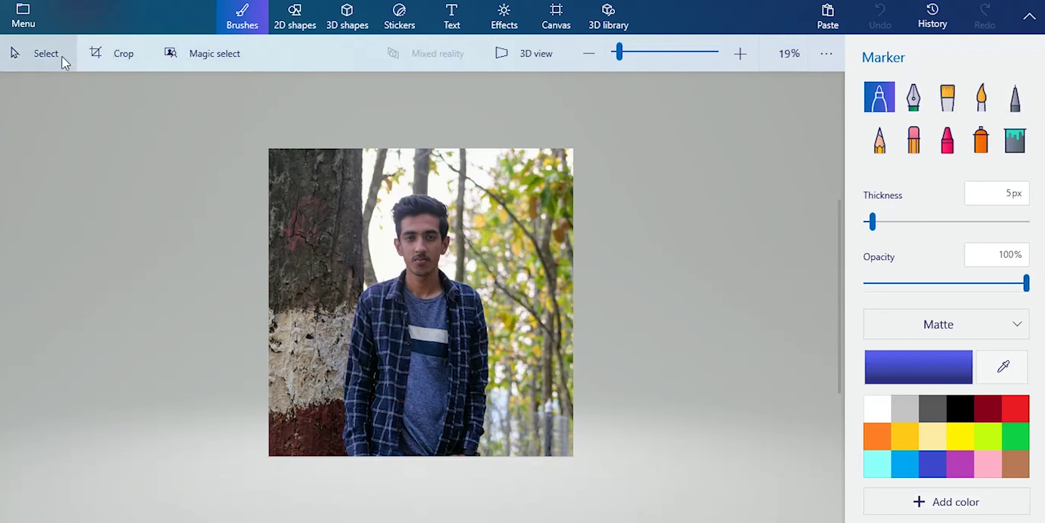
pyautogui.click(207, 51)
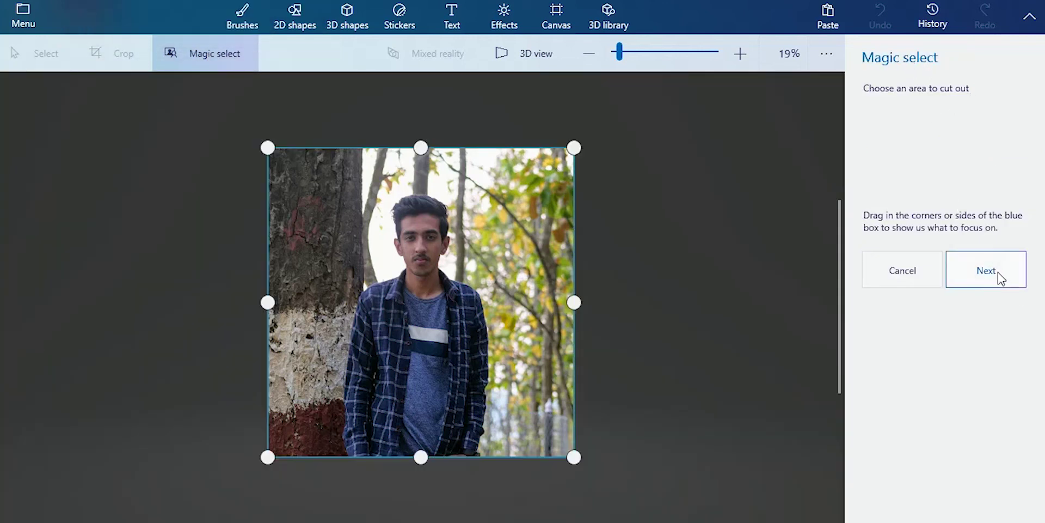
# Step: Let Magic select auto-detect the man's outline and inspect the proposed cutout
pyautogui.click(987, 271)
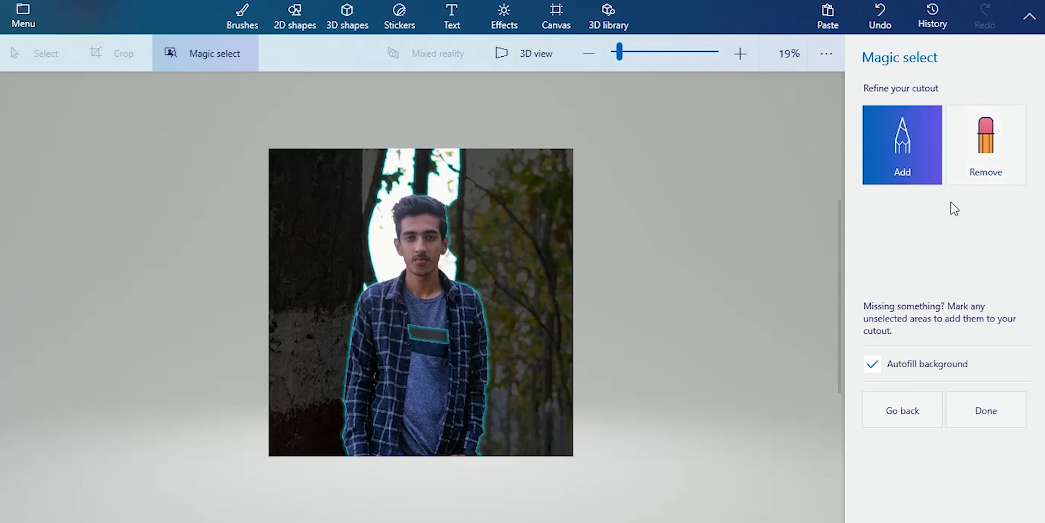
pyautogui.scroll(5, 362, 241)
pyautogui.scroll(3, 446, 270)
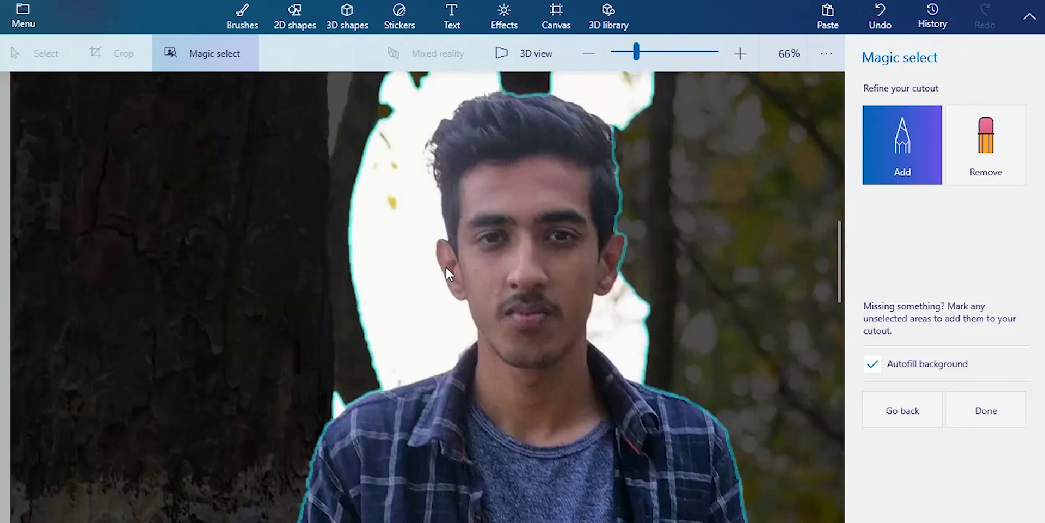
pyautogui.scroll(-3, 445, 265)
pyautogui.scroll(3, 467, 172)
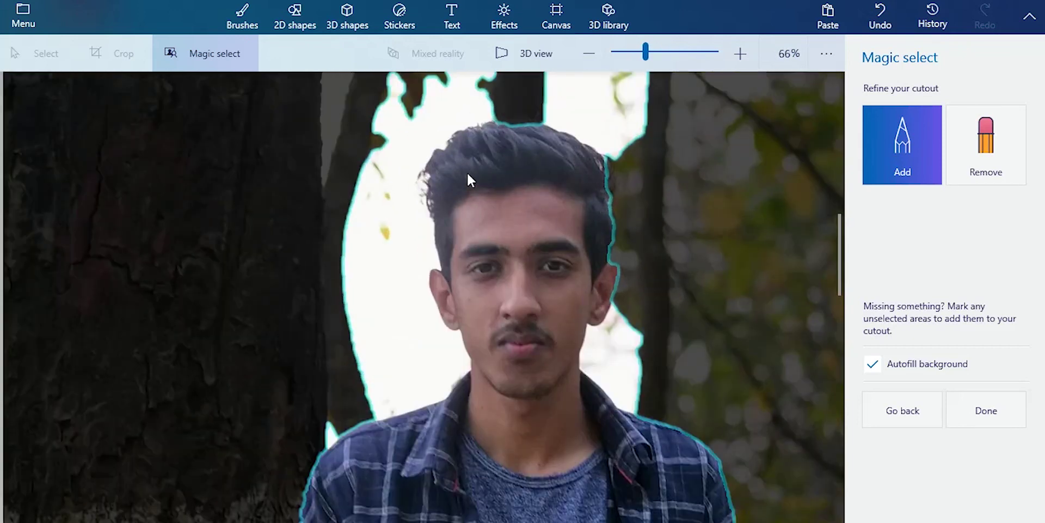
pyautogui.scroll(-3, 467, 172)
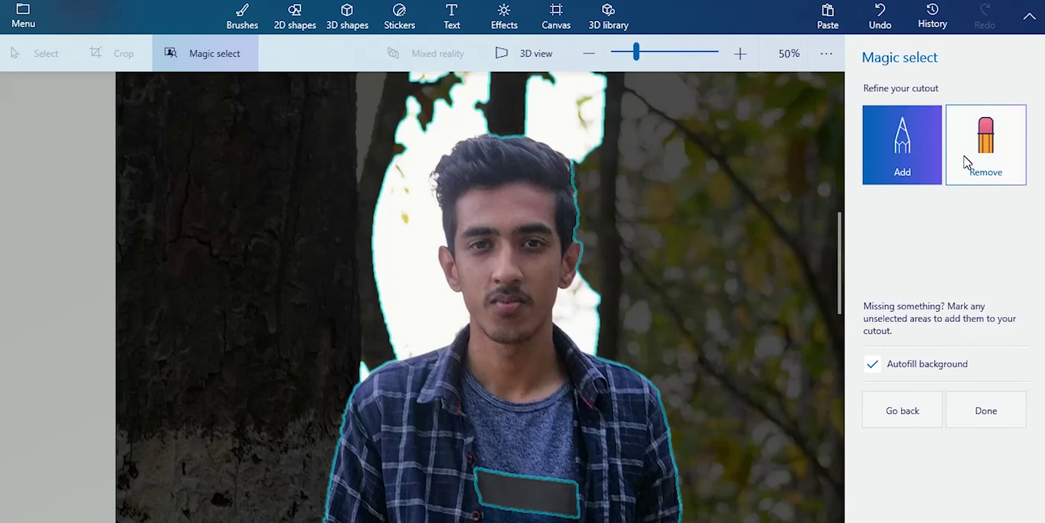
# Step: Remove the white sky patches beside the head and neck from the cutout
pyautogui.click(979, 143)
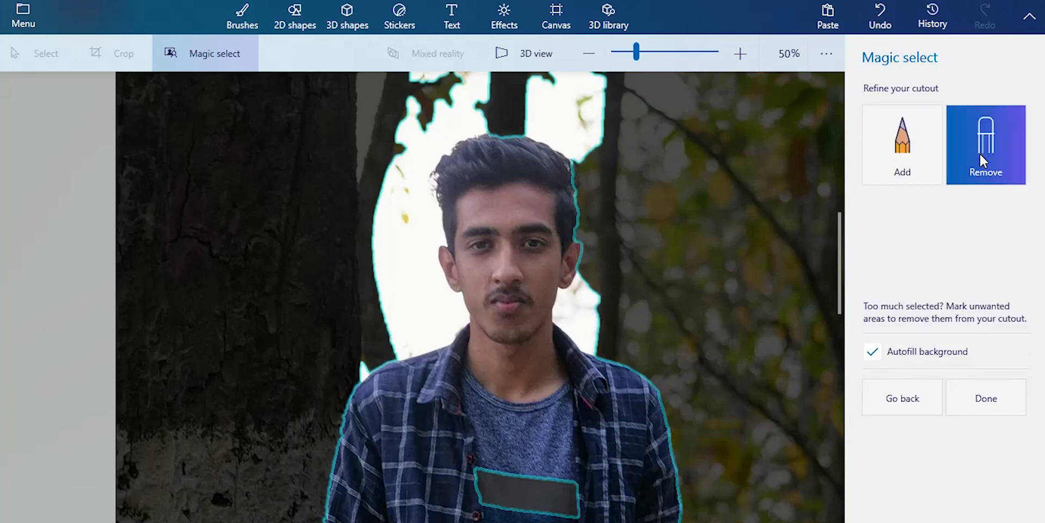
pyautogui.click(902, 144)
pyautogui.click(991, 147)
pyautogui.moveTo(409, 197); pyautogui.dragTo(411, 262)
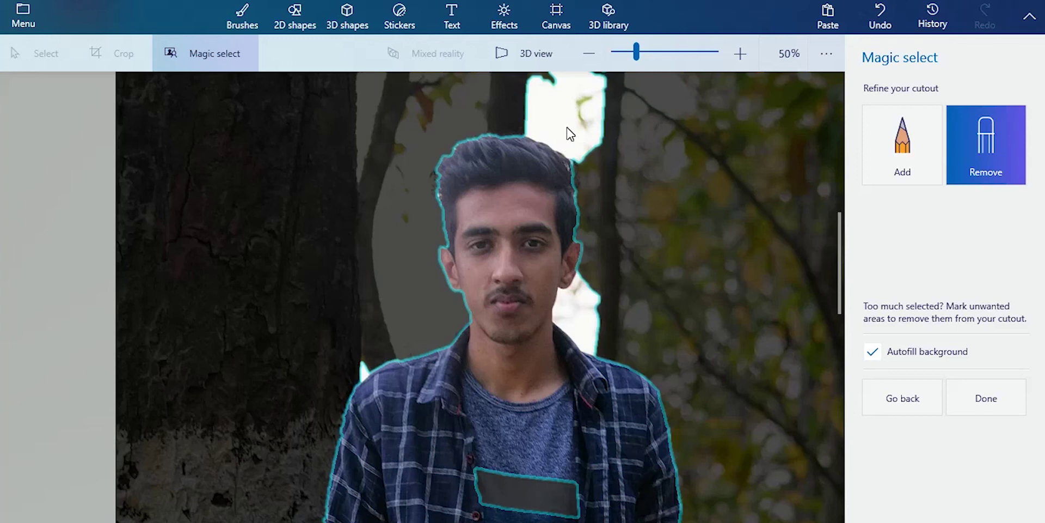
pyautogui.scroll(3, 567, 126)
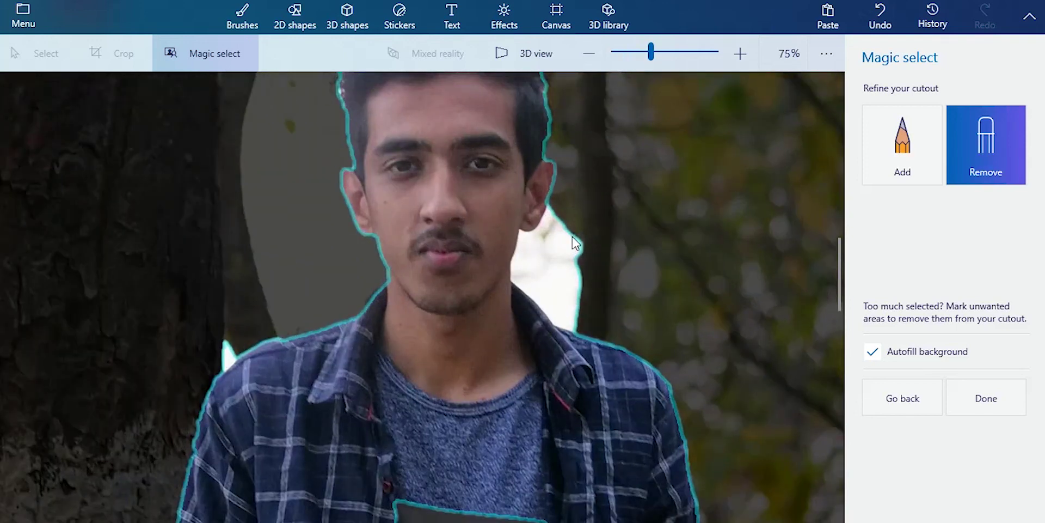
pyautogui.moveTo(545, 252)
pyautogui.mouseDown()
pyautogui.moveTo(546, 280)
pyautogui.moveTo(547, 268)
pyautogui.mouseUp()
pyautogui.scroll(-3, 553, 244)
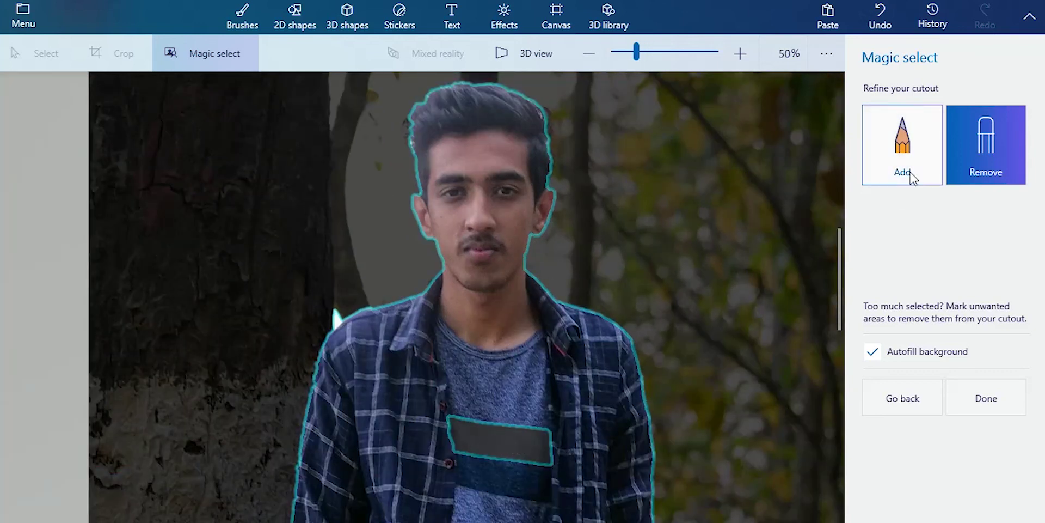
# Step: Return to Add mode, check the selection and finish the cutout
pyautogui.click(916, 147)
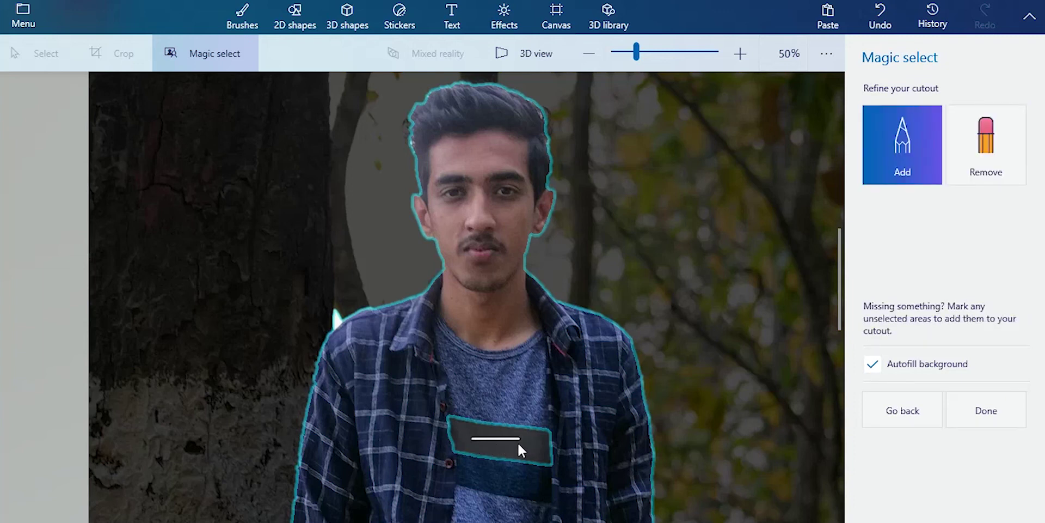
pyautogui.scroll(-2, 535, 352)
pyautogui.scroll(-3, 424, 351)
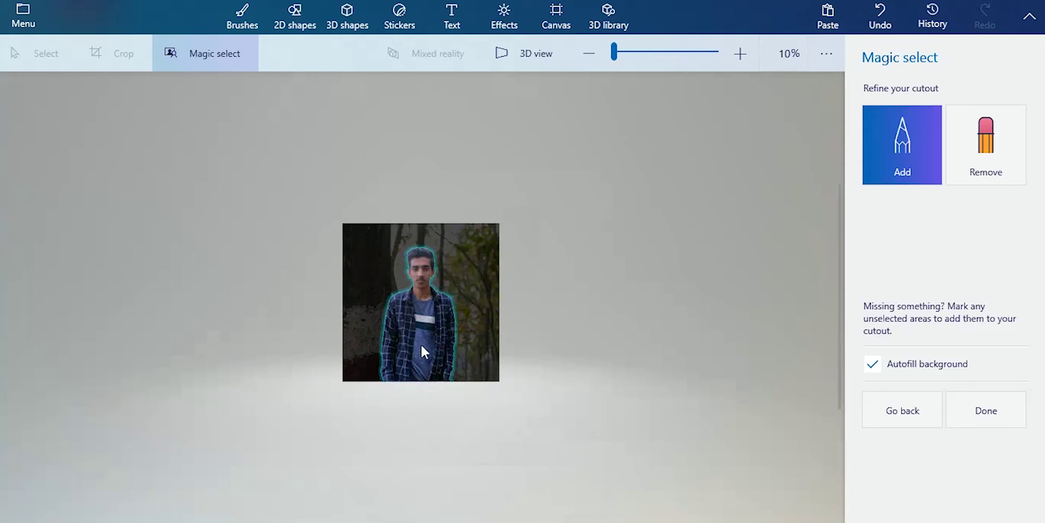
pyautogui.scroll(2, 417, 341)
pyautogui.scroll(-1, 417, 341)
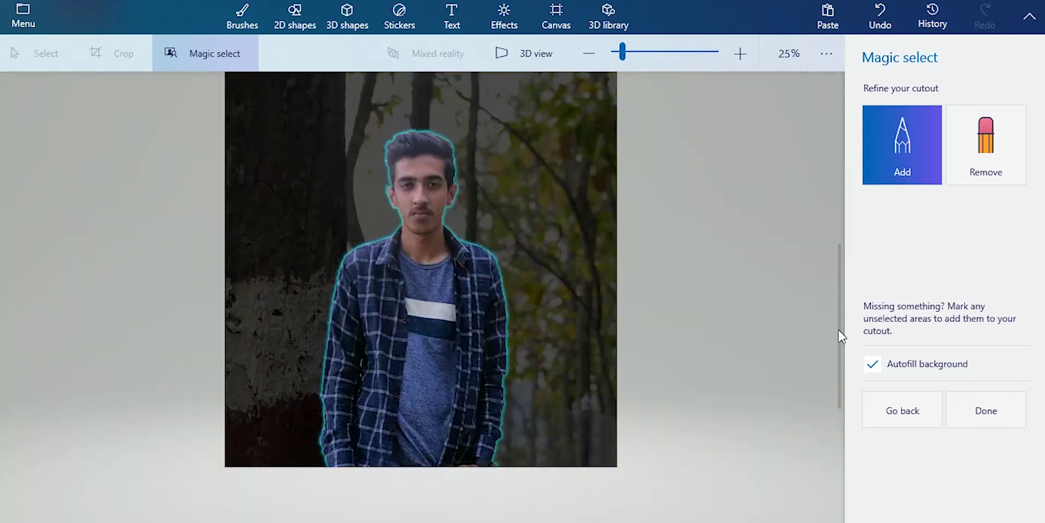
pyautogui.click(979, 418)
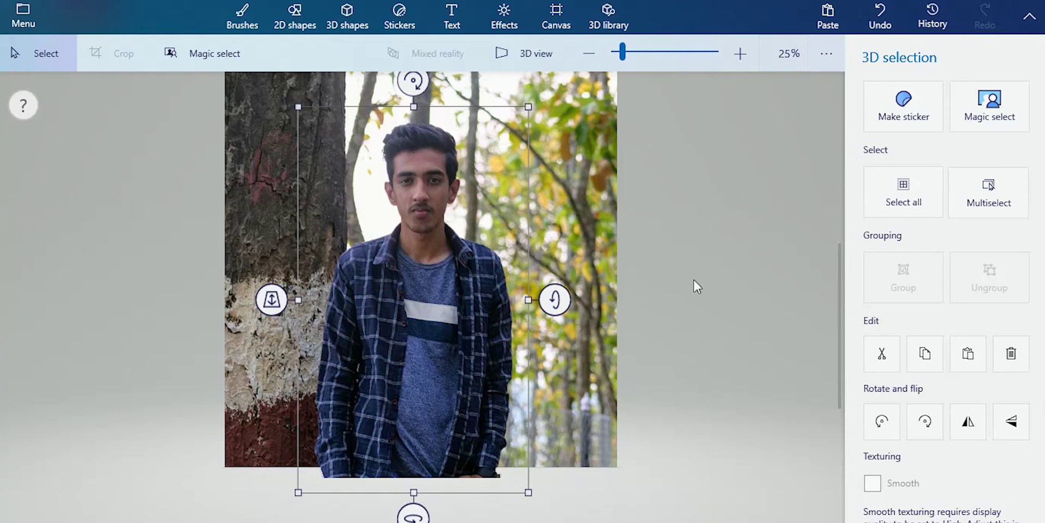
# Step: Deselect the cutout and turn Show canvas off so the photo background disappears
pyautogui.press('b')
pyautogui.click(555, 18)
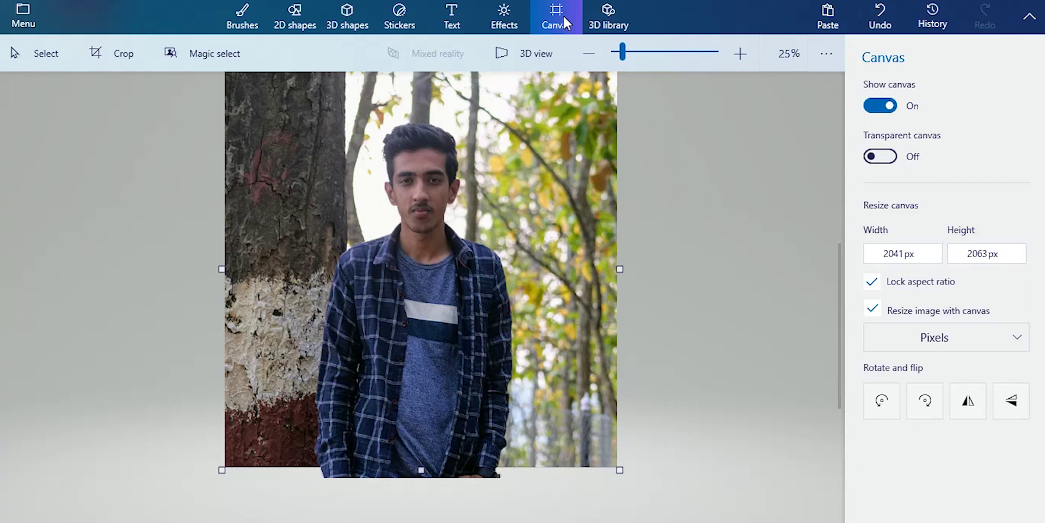
pyautogui.click(882, 107)
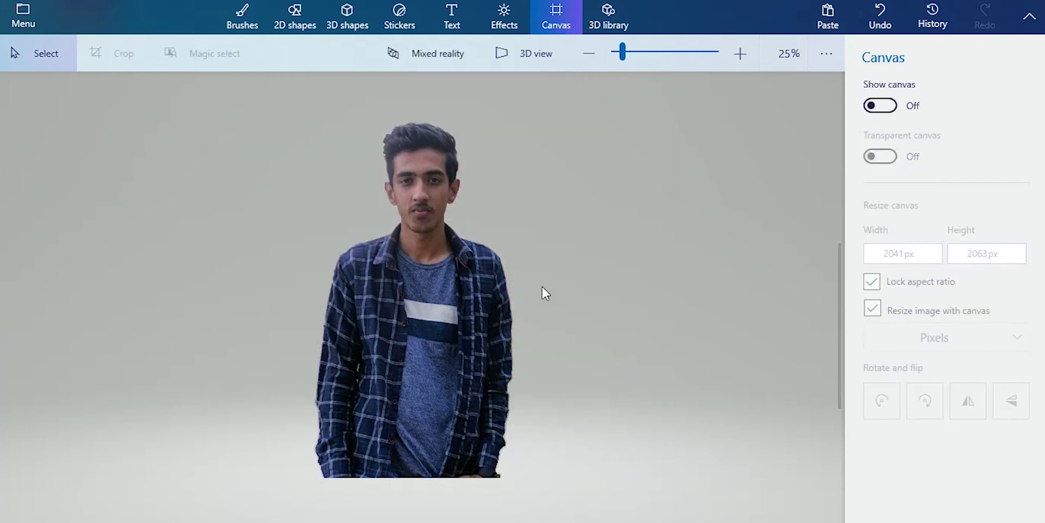
pyautogui.scroll(2, 537, 286)
pyautogui.scroll(2, 410, 273)
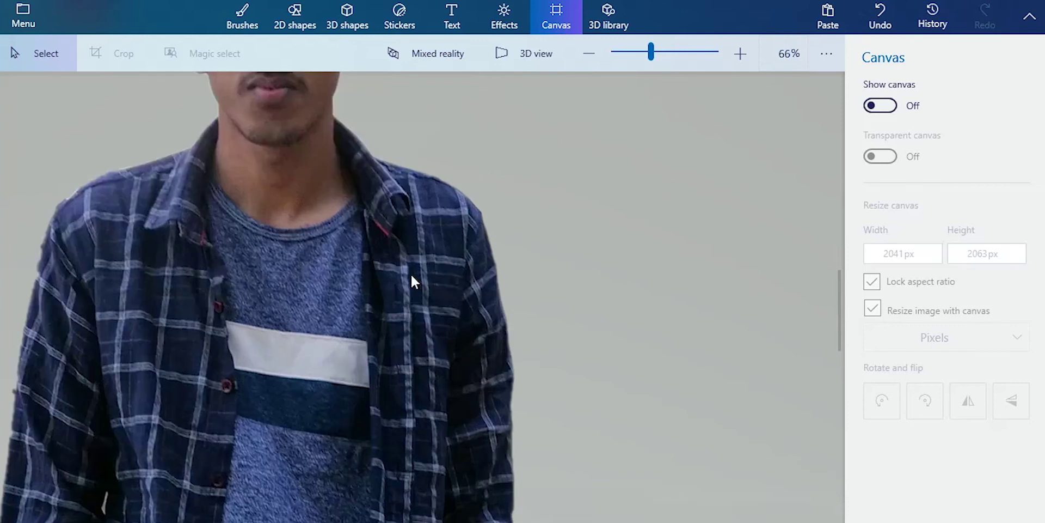
pyautogui.scroll(-4, 410, 273)
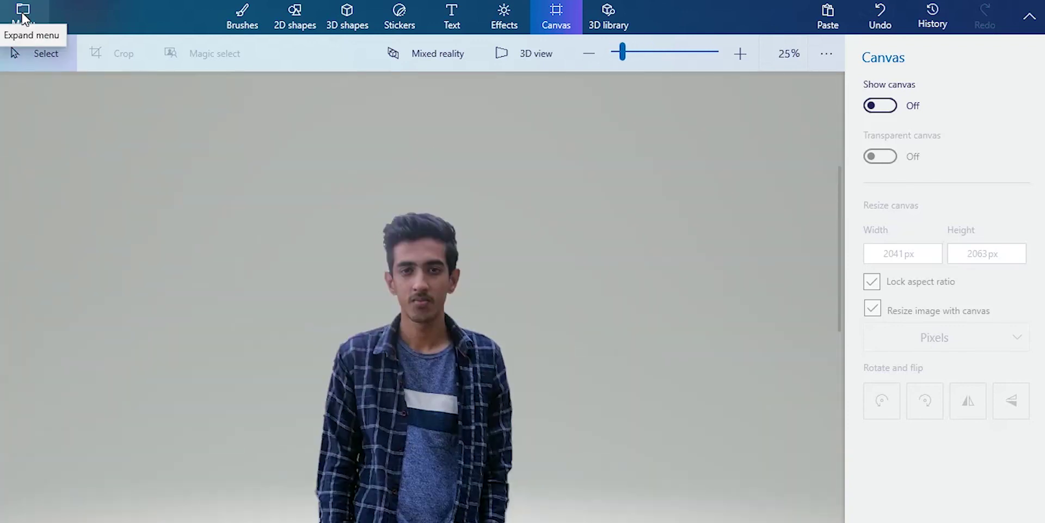
# Step: Save the cutout portrait as a 1102x600 PNG image in Downloads
pyautogui.click(22, 13)
pyautogui.click(70, 208)
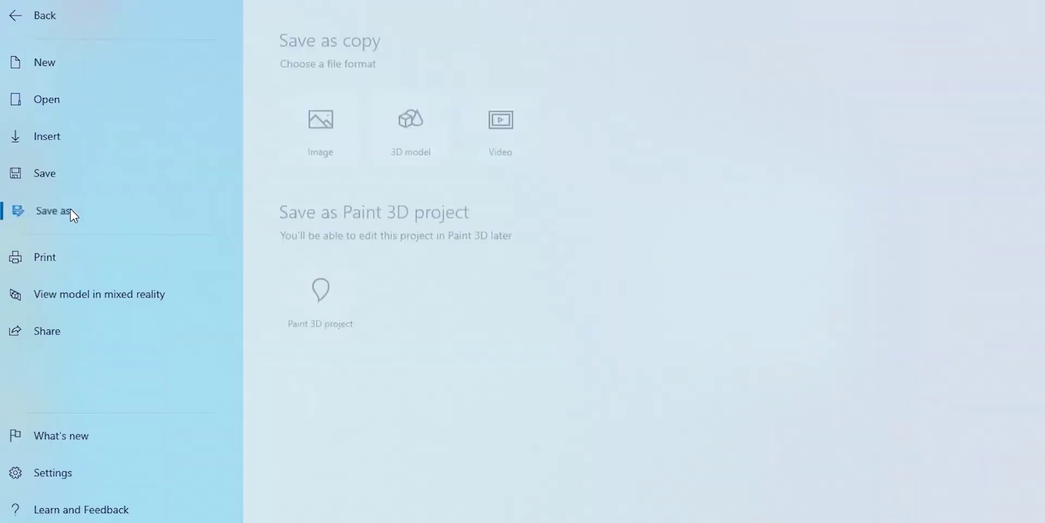
pyautogui.click(328, 128)
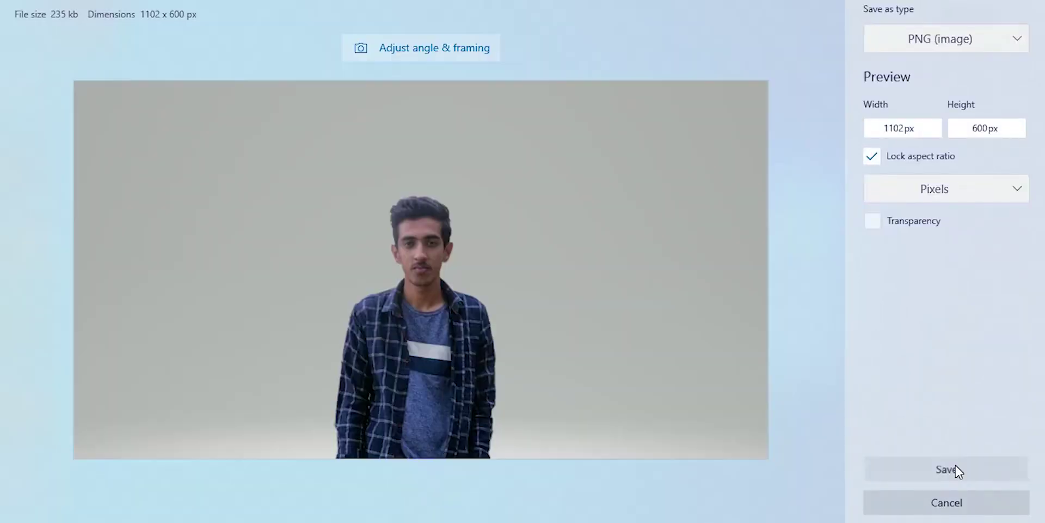
pyautogui.click(954, 468)
pyautogui.click(87, 198)
pyautogui.click(397, 321)
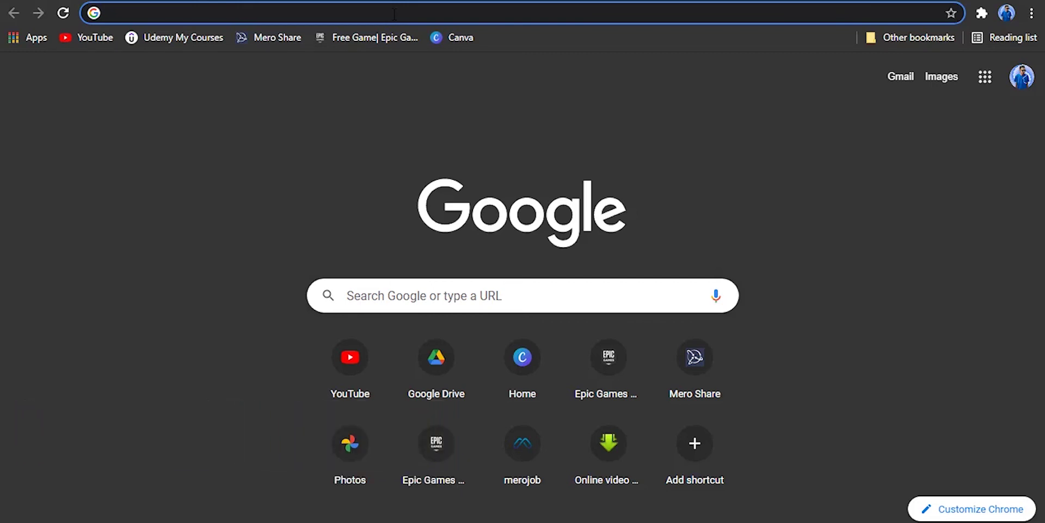
# Step: Search for 'photopea' and open the 'Photopea | Online Photo Editor' result
pyautogui.write('photopea')
pyautogui.press('Return')
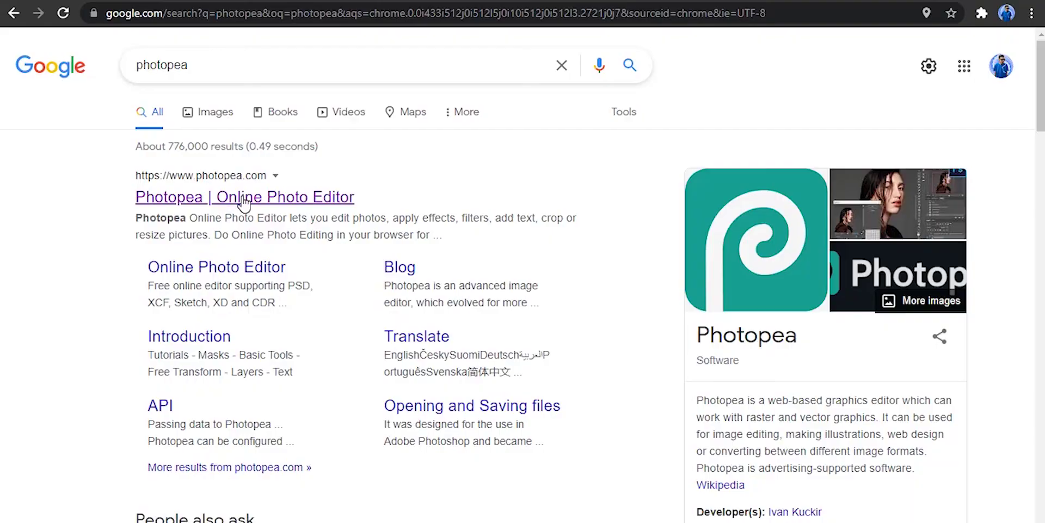
pyautogui.click(244, 199)
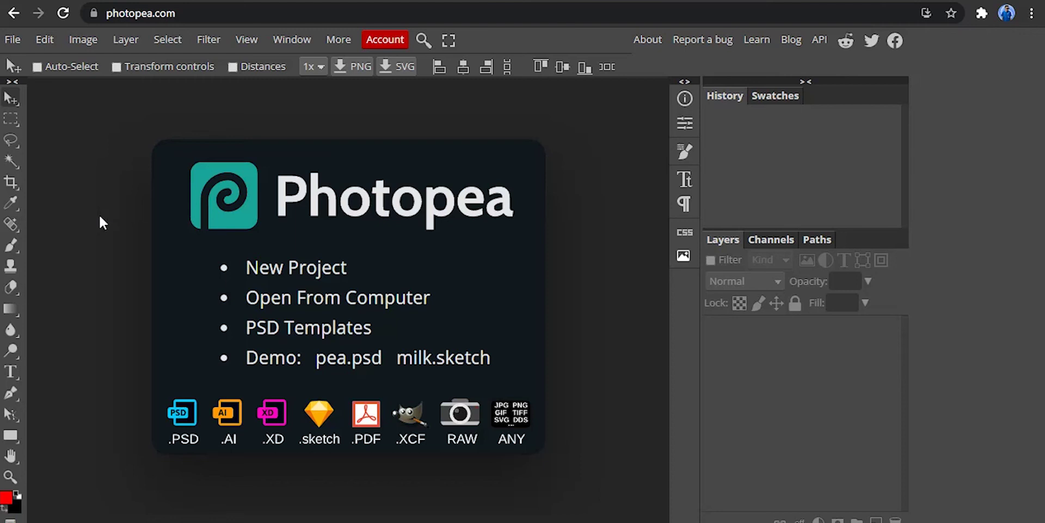
# Step: Open test.JPG from the Pictures folder in Photopea
pyautogui.click(12, 39)
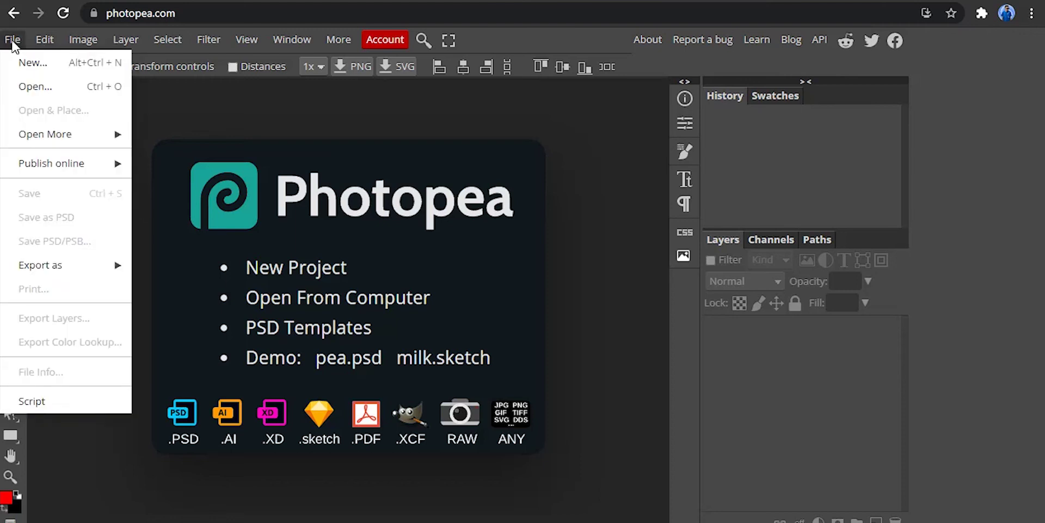
pyautogui.click(42, 85)
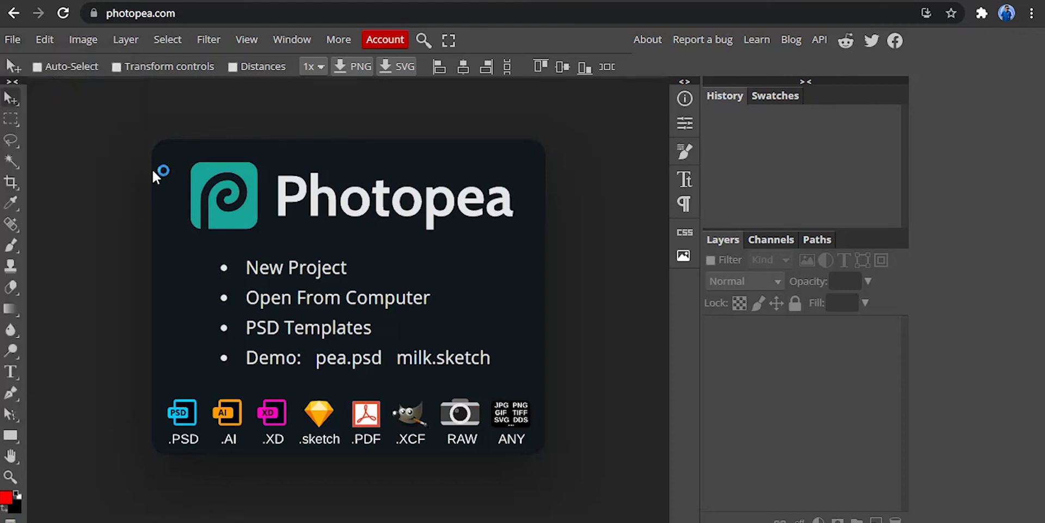
pyautogui.hotkey('ctrl', 'o')
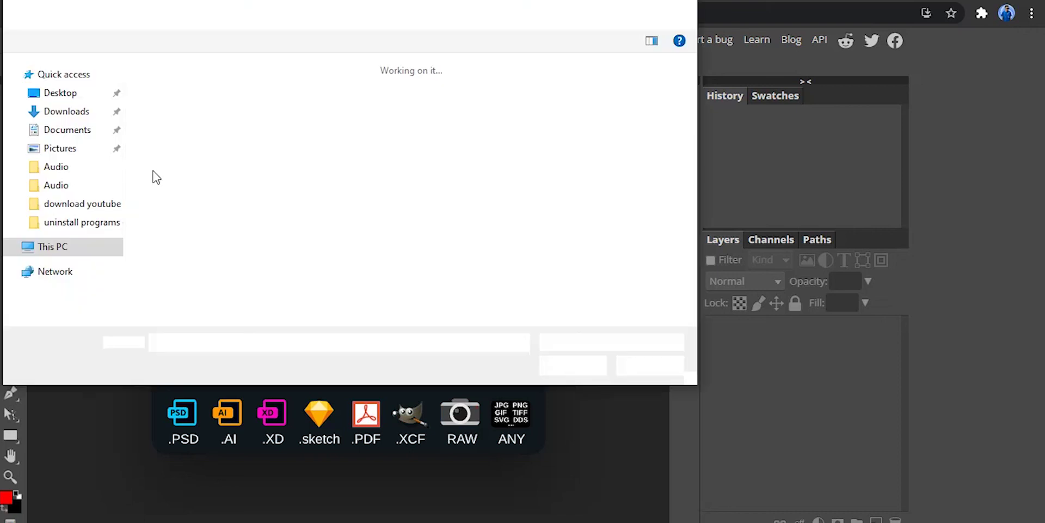
pyautogui.scroll(-3, 83, 254)
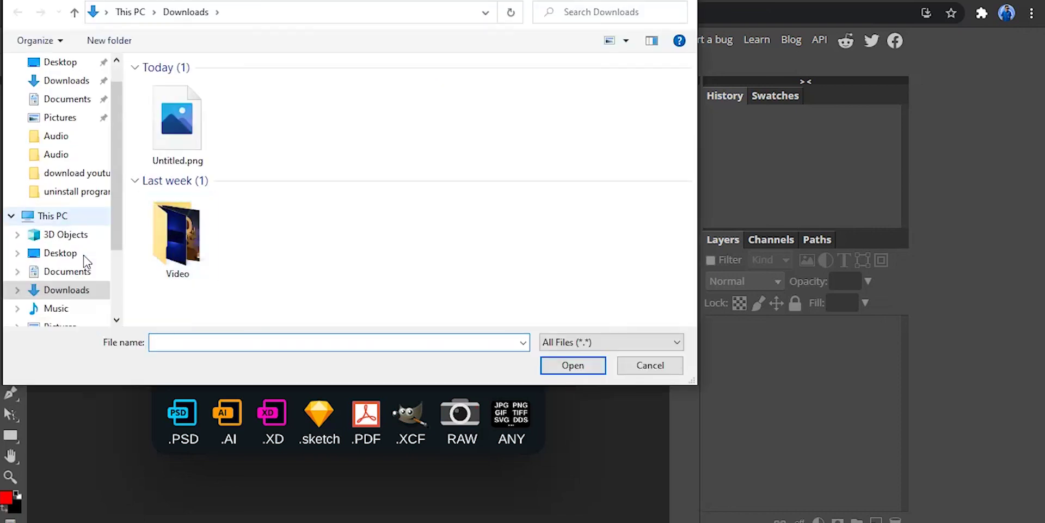
pyautogui.click(95, 294)
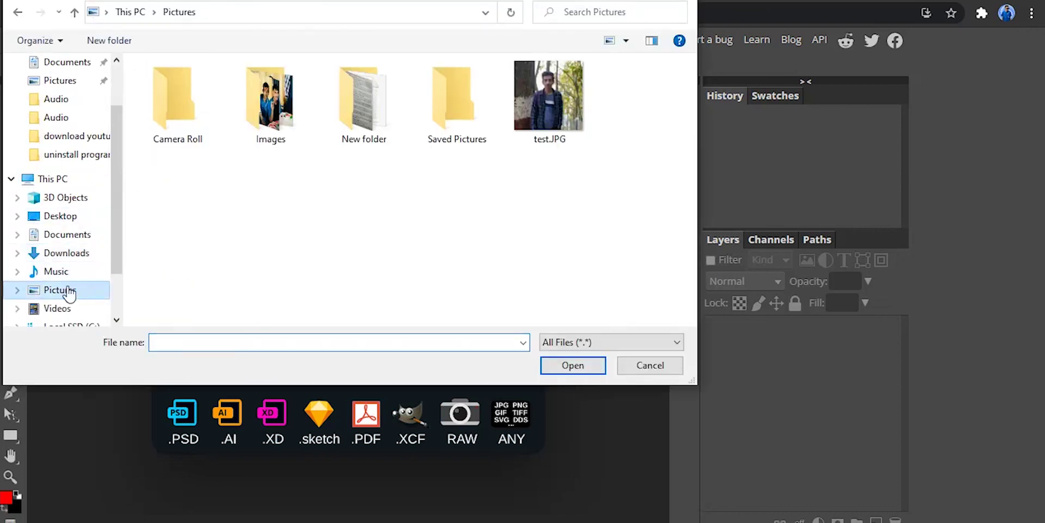
pyautogui.click(557, 155)
pyautogui.click(571, 366)
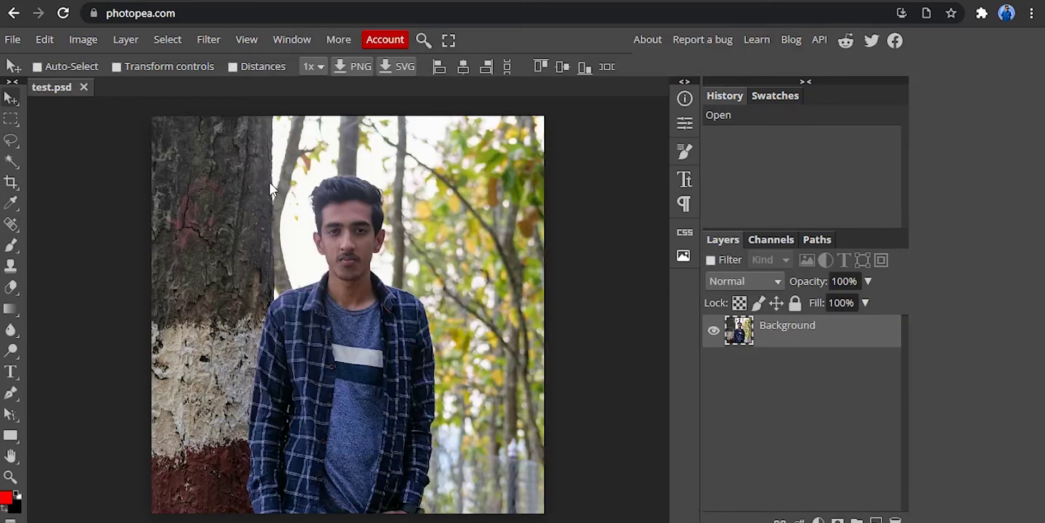
# Step: Launch Magic Cut from the Select menu on the portrait
pyautogui.click(170, 41)
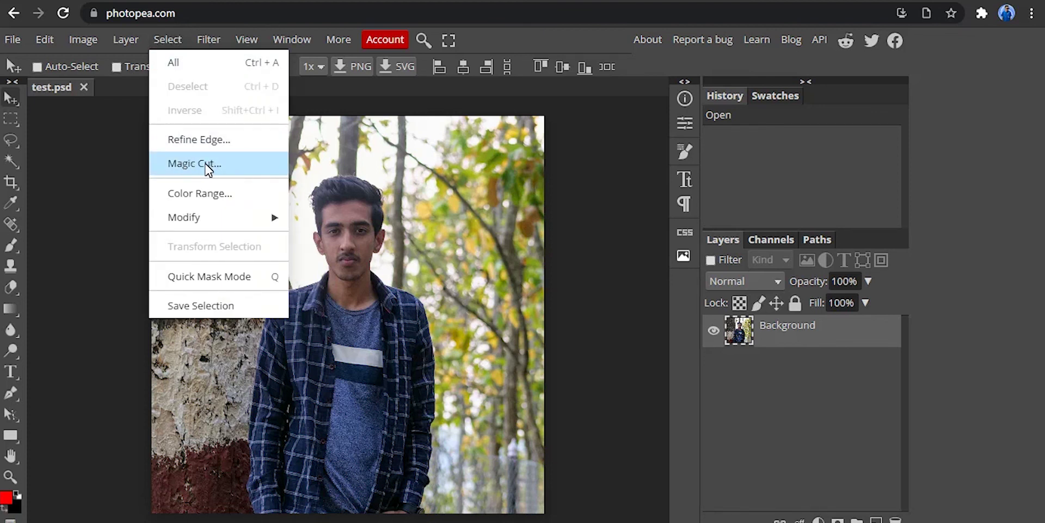
pyautogui.click(208, 166)
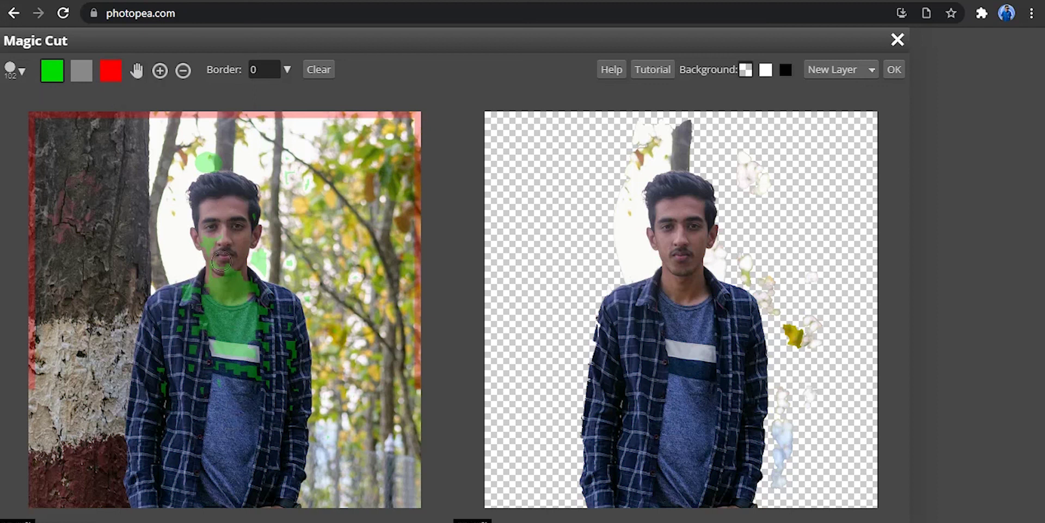
# Step: With the background brush, mark the area above the head, nearby foliage and branch as background
pyautogui.click(112, 71)
pyautogui.moveTo(195, 162); pyautogui.dragTo(224, 159)
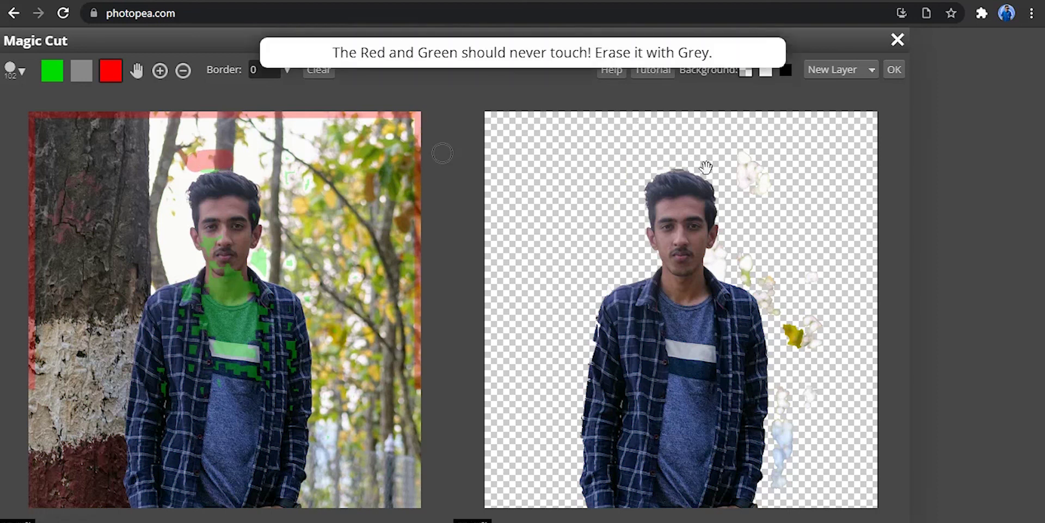
pyautogui.click(304, 190)
pyautogui.click(306, 217)
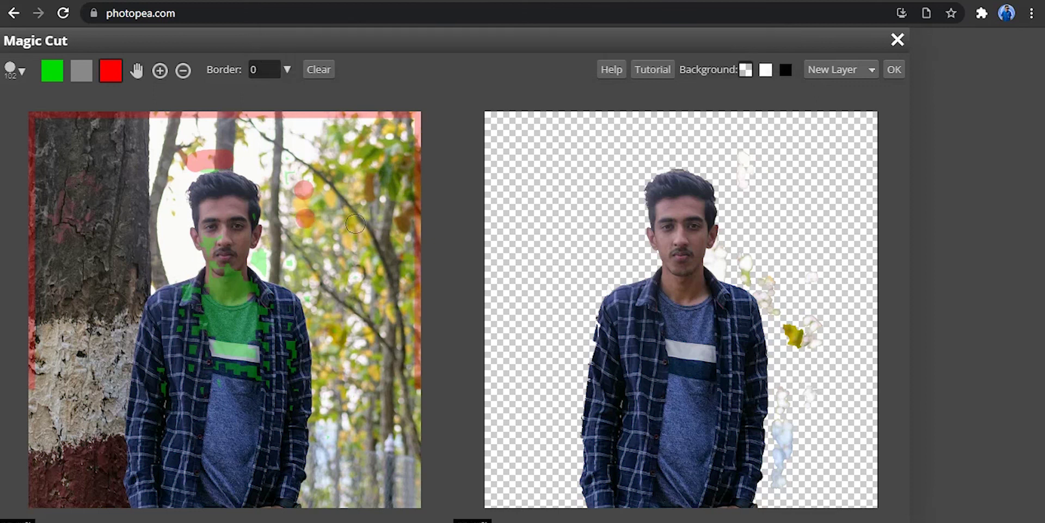
pyautogui.click(266, 164)
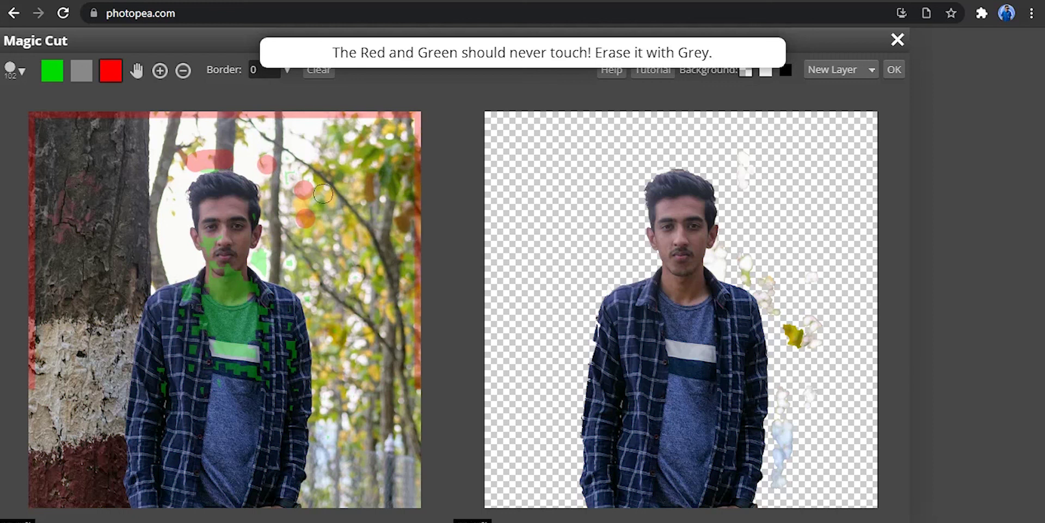
pyautogui.scroll(4, 285, 164)
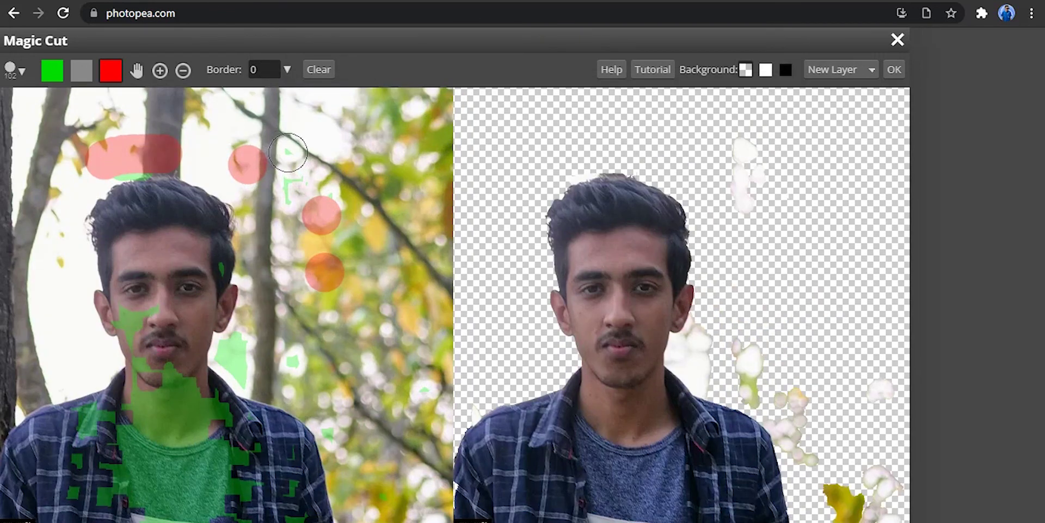
pyautogui.moveTo(288, 152); pyautogui.dragTo(278, 264)
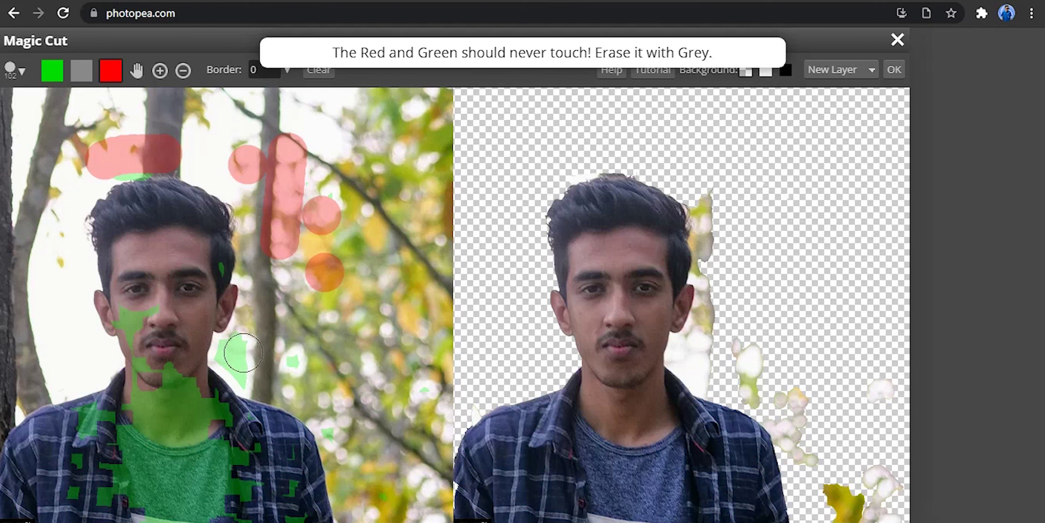
# Step: Mark the foliage beside the ear, lower leaves and leaves right of the man as background
pyautogui.scroll(-3, 243, 353)
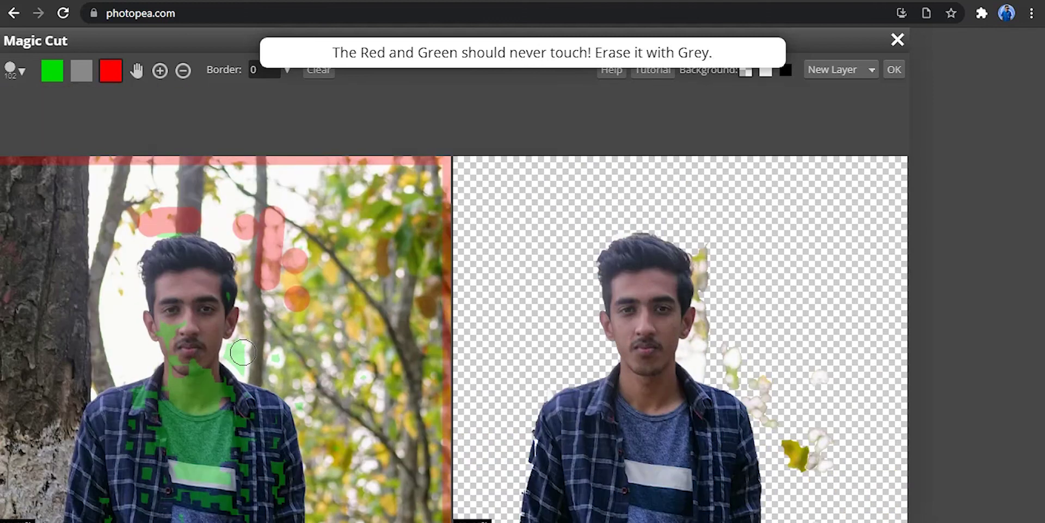
pyautogui.scroll(2, 267, 243)
pyautogui.click(264, 267)
pyautogui.scroll(2, 411, 290)
pyautogui.click(352, 359)
pyautogui.scroll(-1, 381, 392)
pyautogui.click(422, 427)
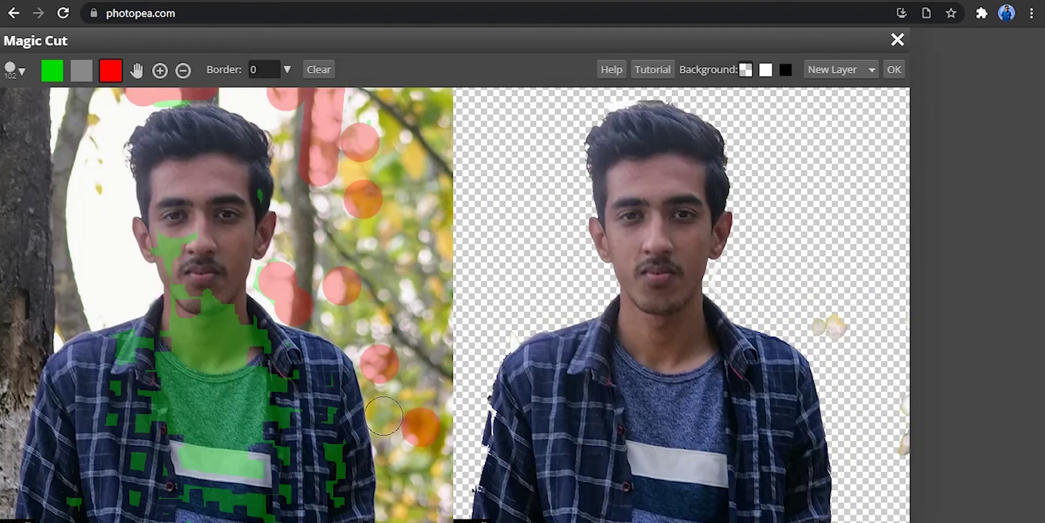
pyautogui.scroll(-2, 293, 396)
pyautogui.moveTo(293, 393); pyautogui.dragTo(291, 437)
pyautogui.scroll(1, 351, 278)
pyautogui.moveTo(354, 275); pyautogui.dragTo(379, 345)
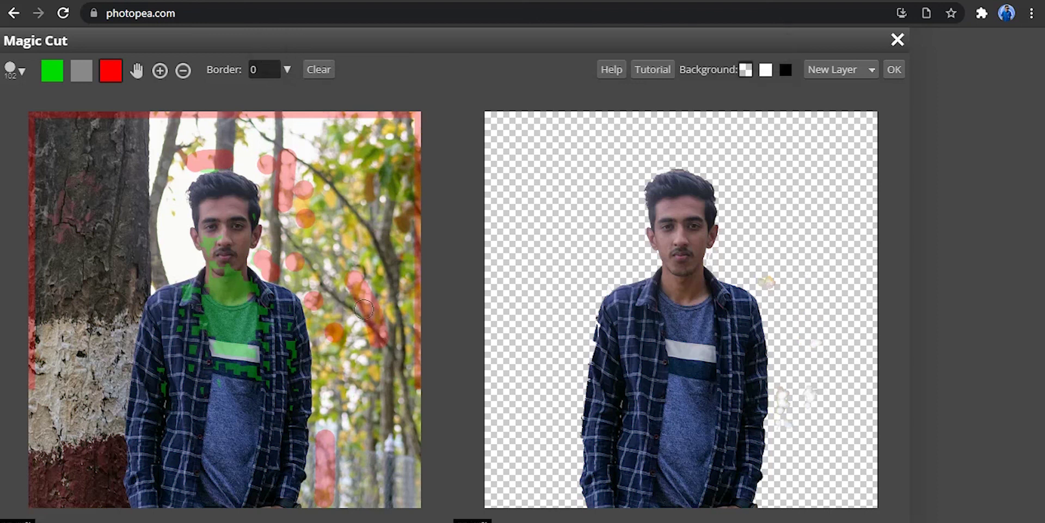
# Step: Apply the Magic Cut result and export the transparent cutout as a PNG
pyautogui.click(894, 69)
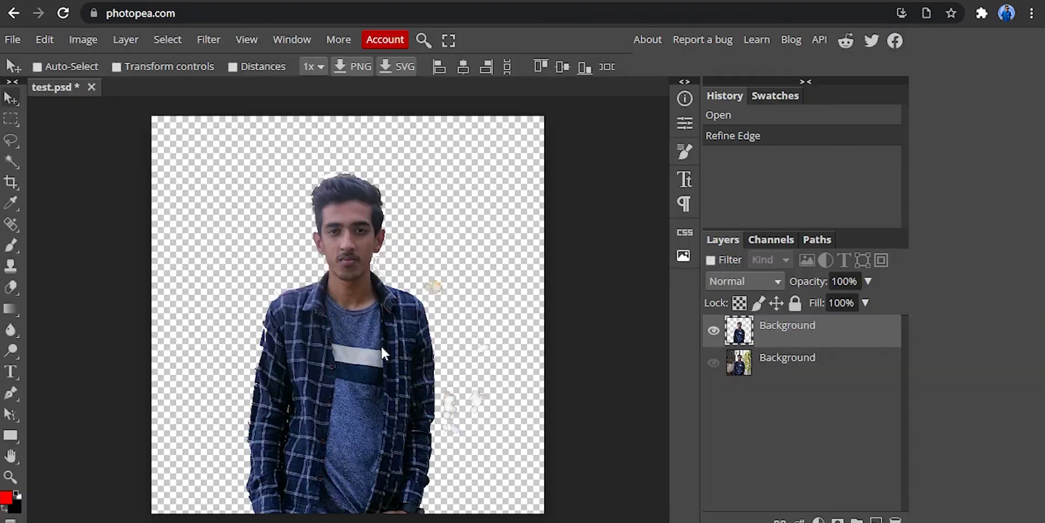
pyautogui.click(12, 39)
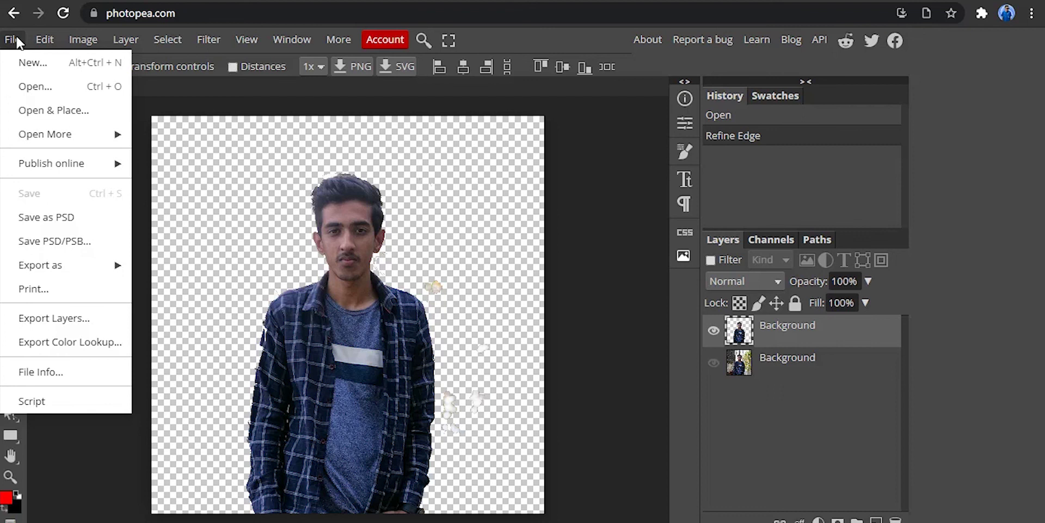
pyautogui.moveTo(114, 265)
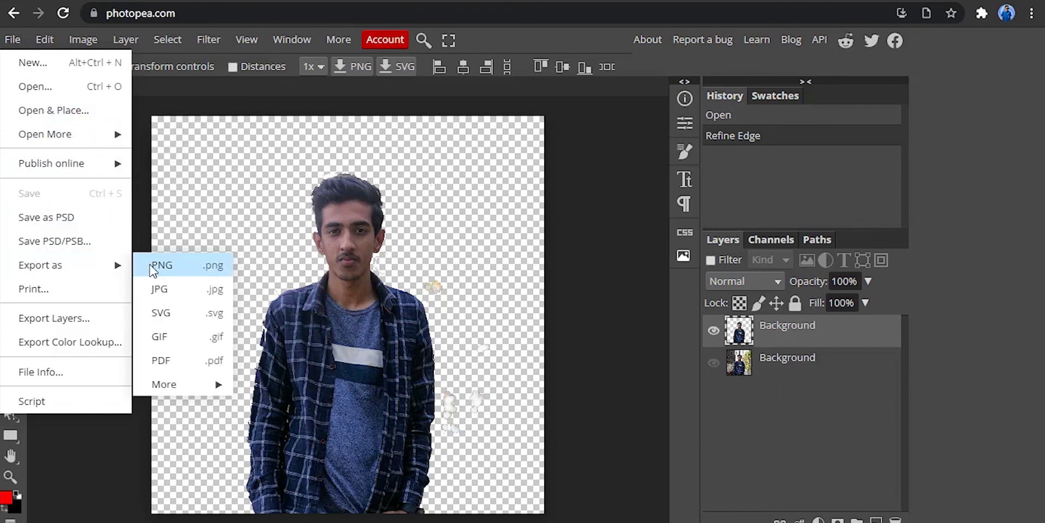
pyautogui.click(173, 270)
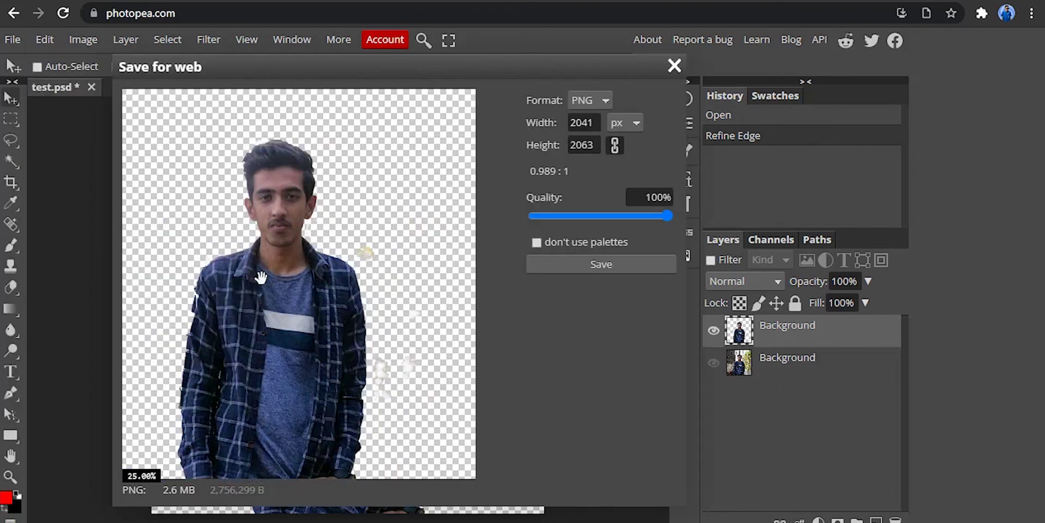
pyautogui.click(605, 264)
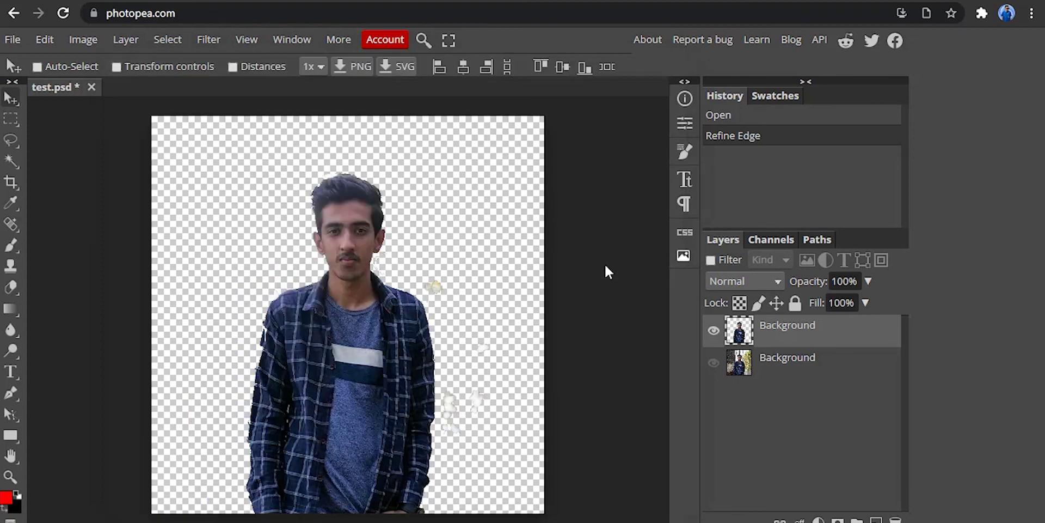